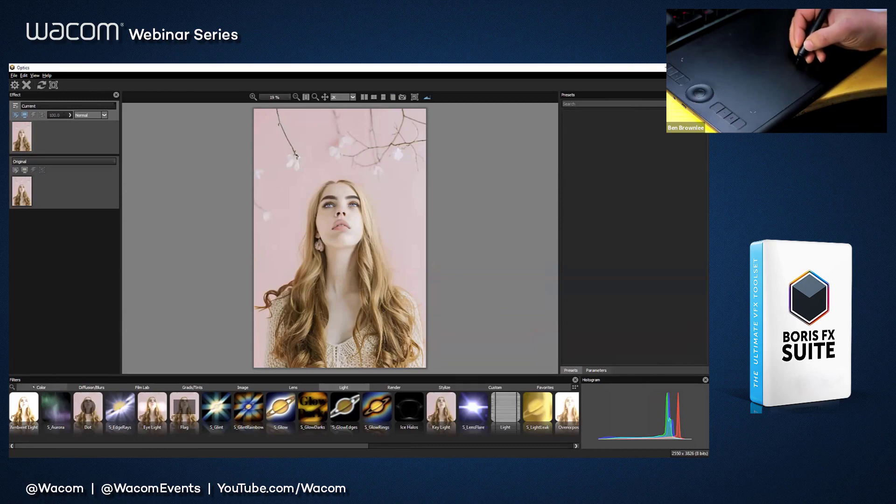
Step: Browse the filter categories, including Color, Grads/Tints, Lens, Stylize, Favorites and Light, to examine the available filters
click(91, 387)
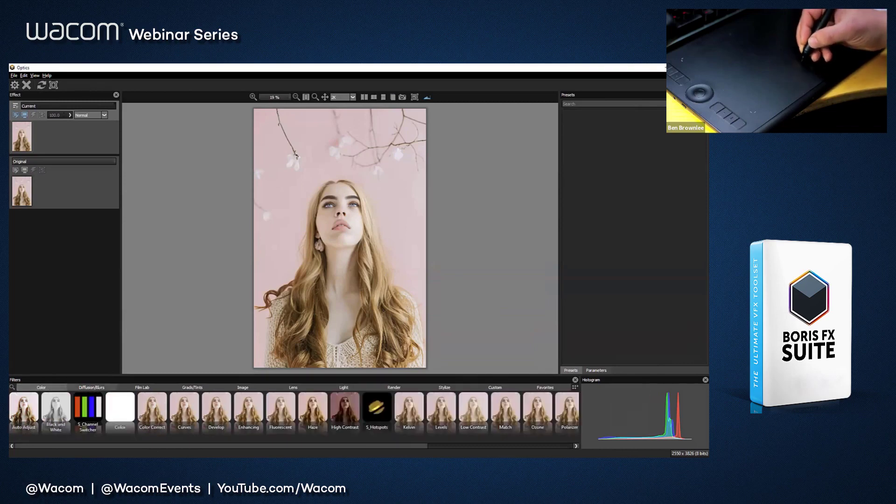
click(192, 387)
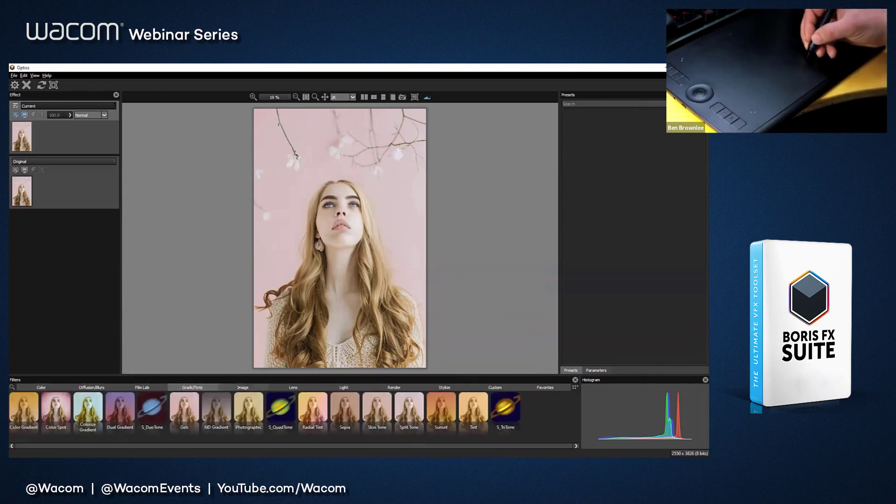
click(344, 388)
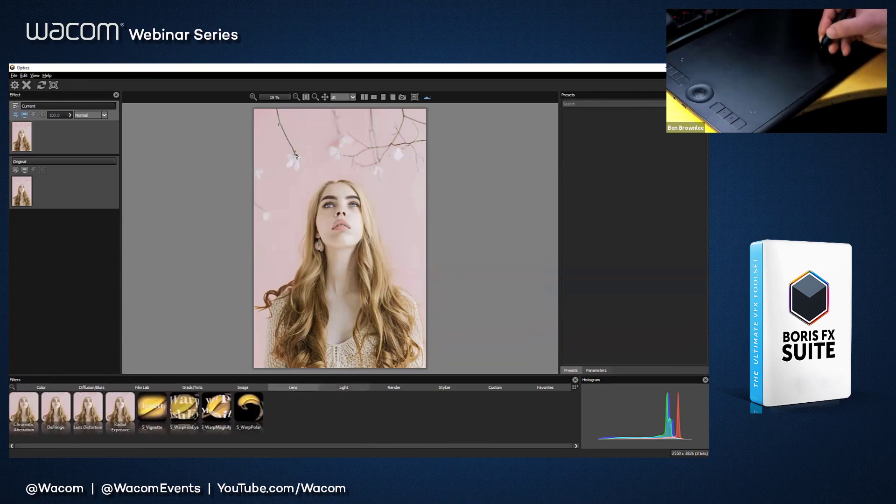
click(394, 388)
click(444, 387)
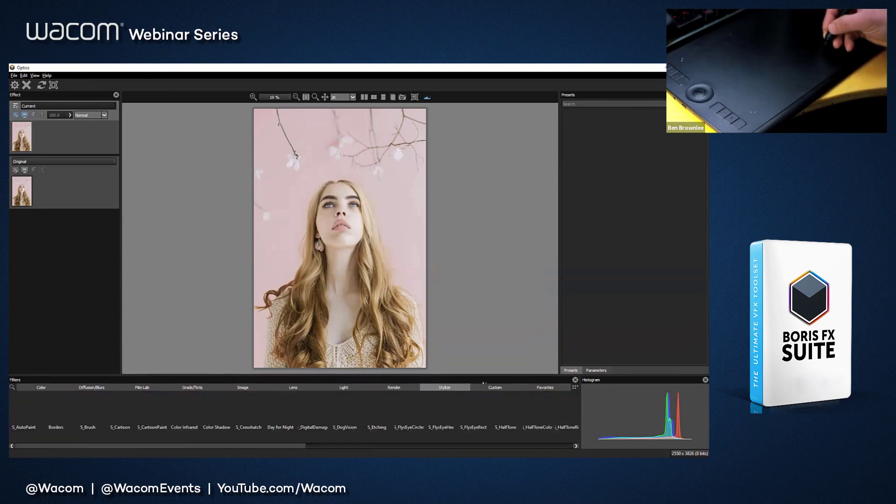
click(495, 387)
click(444, 387)
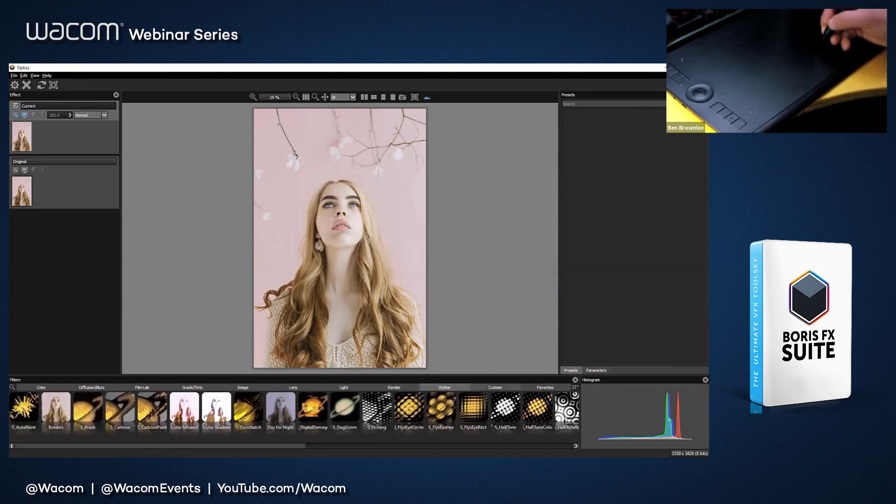
click(546, 388)
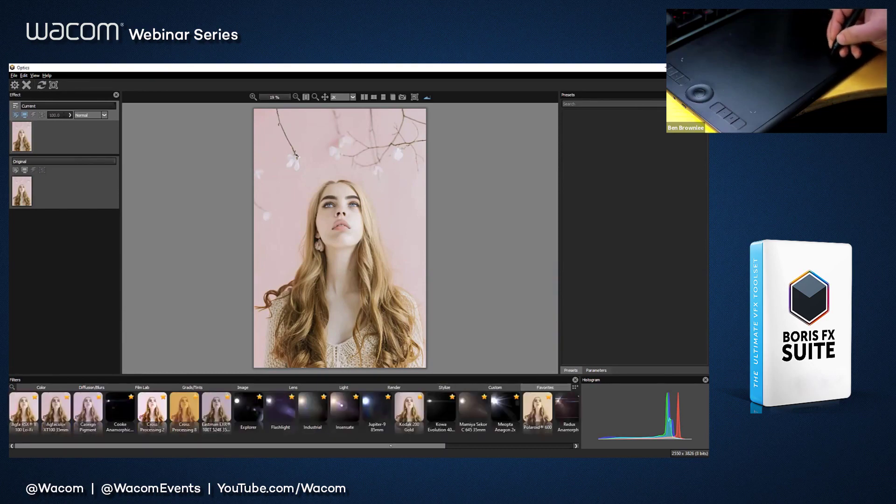
drag(390, 446, 320, 448)
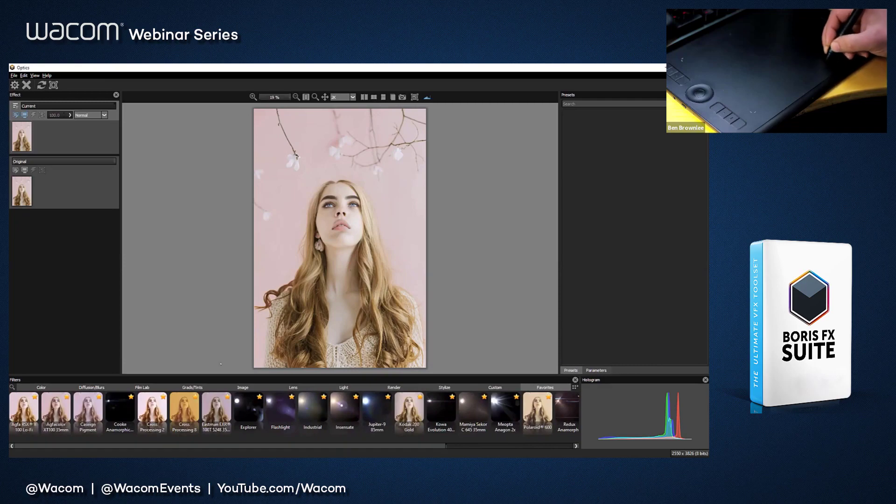
click(349, 387)
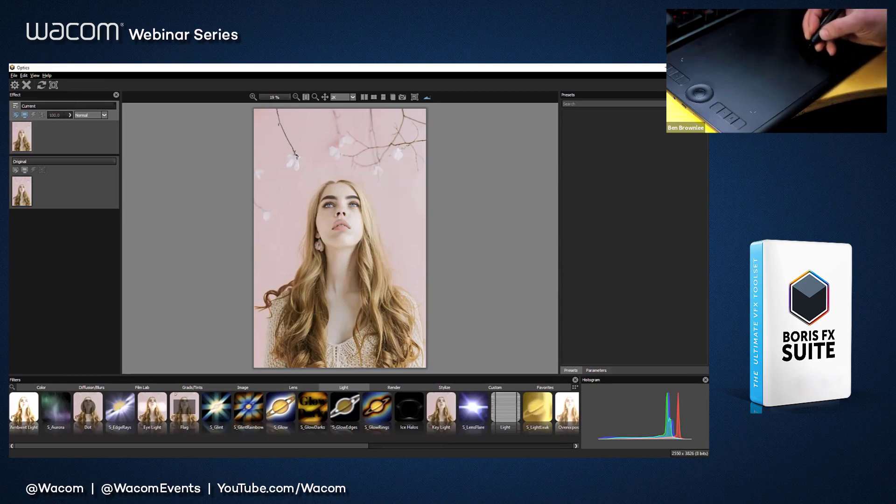
Step: Apply the Color Correct filter from the Color category to the portrait
click(41, 388)
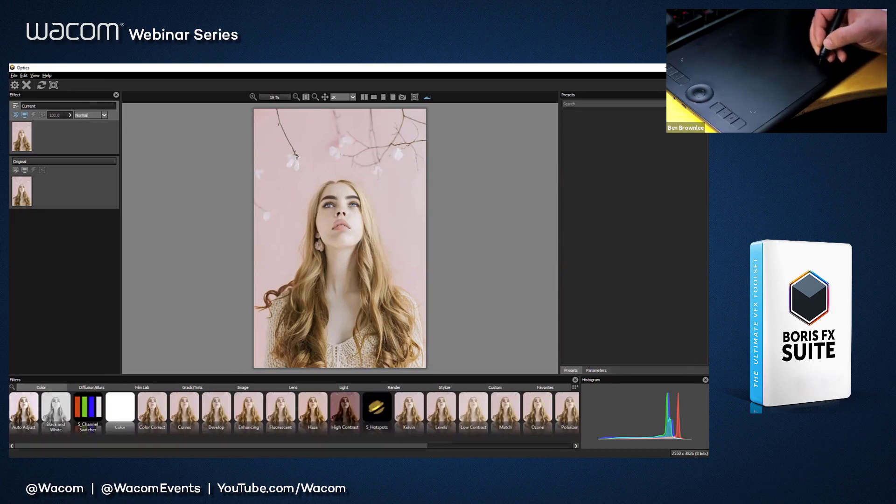
click(151, 407)
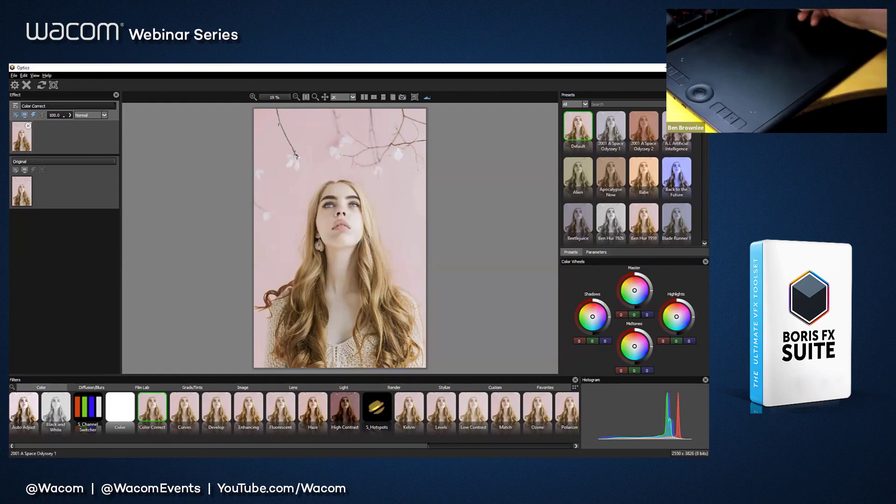
Step: Preview the Color Correct film presets from 2001 A Space Odyssey 1 through Blade Runner 1 on the portrait
click(613, 129)
click(646, 129)
click(674, 133)
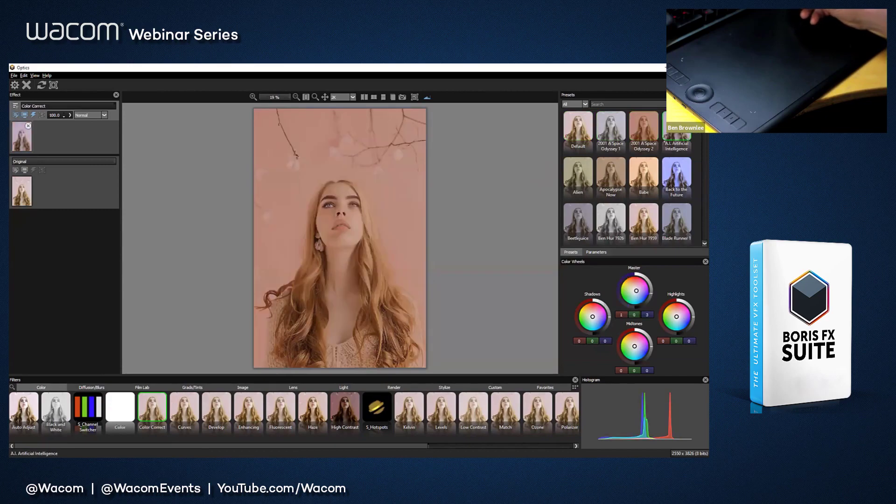
click(677, 173)
click(644, 173)
click(611, 173)
click(578, 172)
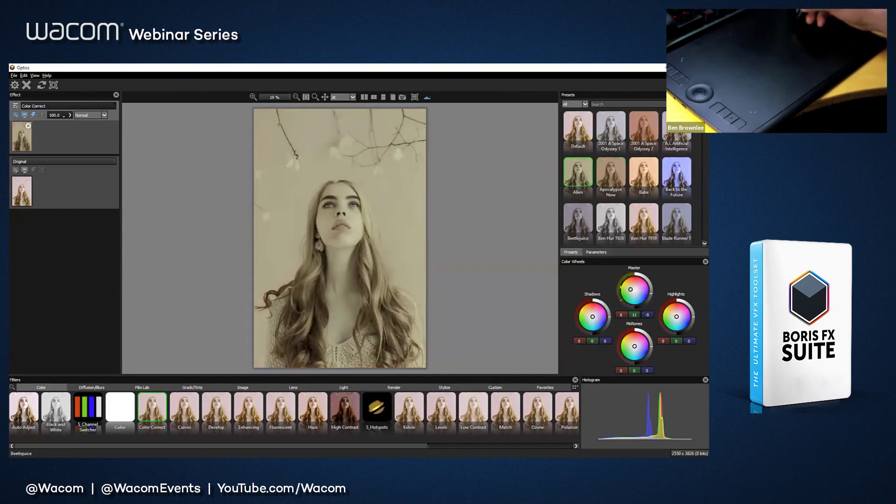
click(578, 219)
click(611, 219)
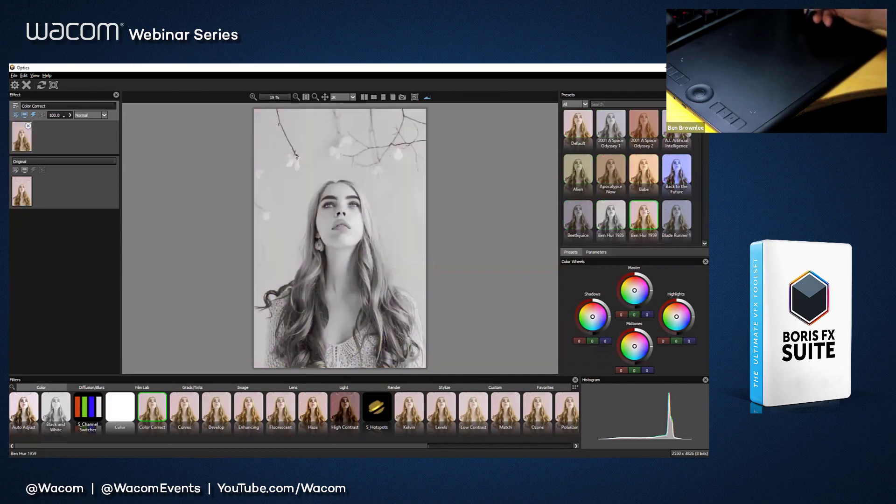
click(644, 217)
click(677, 217)
Step: Preview the Close Encounters, Dances with Wolves, Cleopatra, El Cid and Escape from New York 1 presets on the portrait
scroll(627, 178, down, 3)
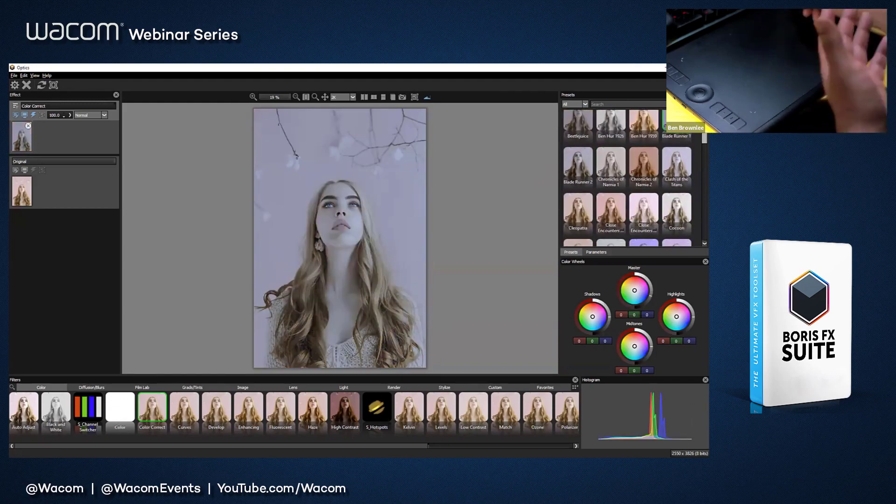
scroll(623, 166, down, 2)
click(624, 167)
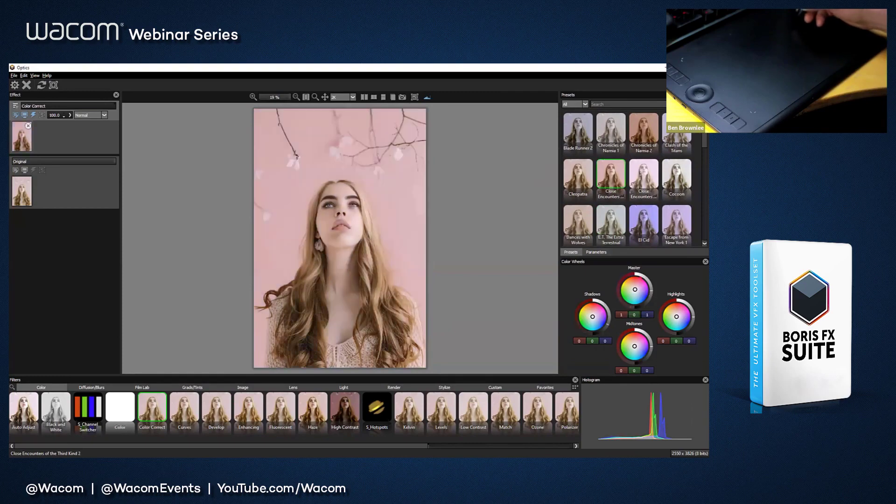
click(640, 176)
click(579, 221)
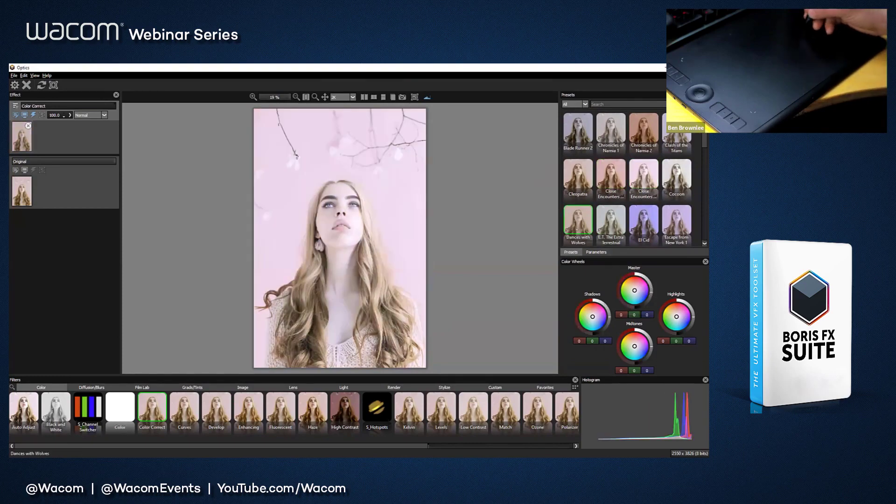
click(580, 173)
click(646, 213)
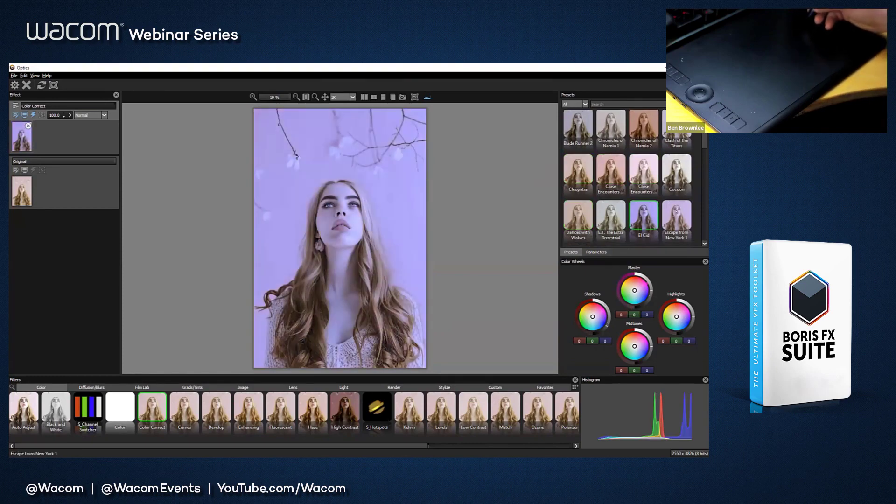
click(676, 215)
Step: Preview the King Kong, Lawrence of Arabia, Patton, Queen Christina and The Bridge on the River Kwai presets, and restore the Default preset
scroll(626, 196, down, 5)
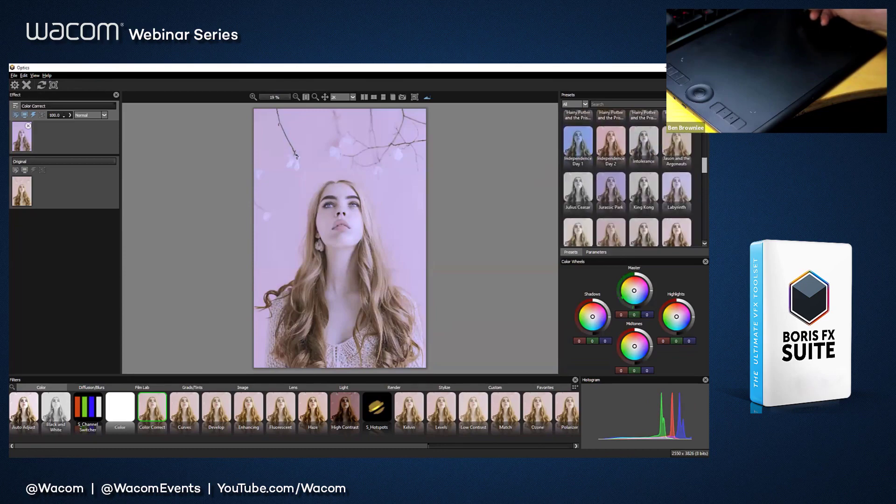
click(644, 178)
click(613, 225)
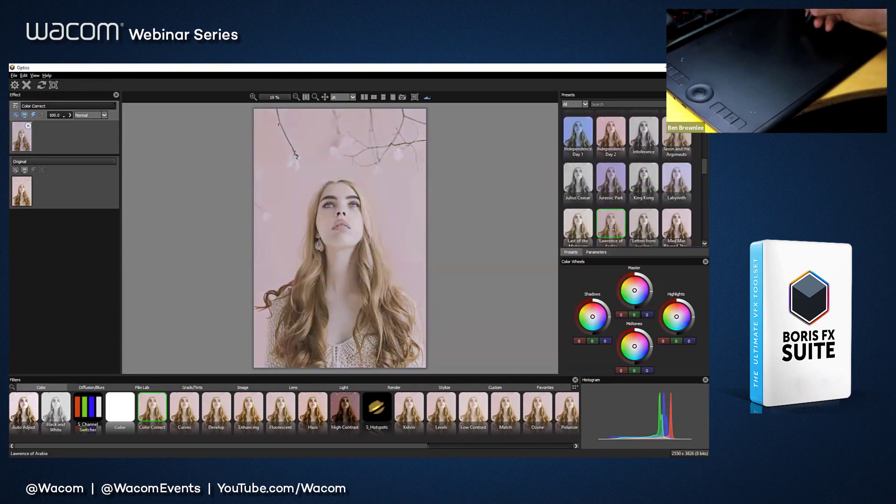
click(643, 171)
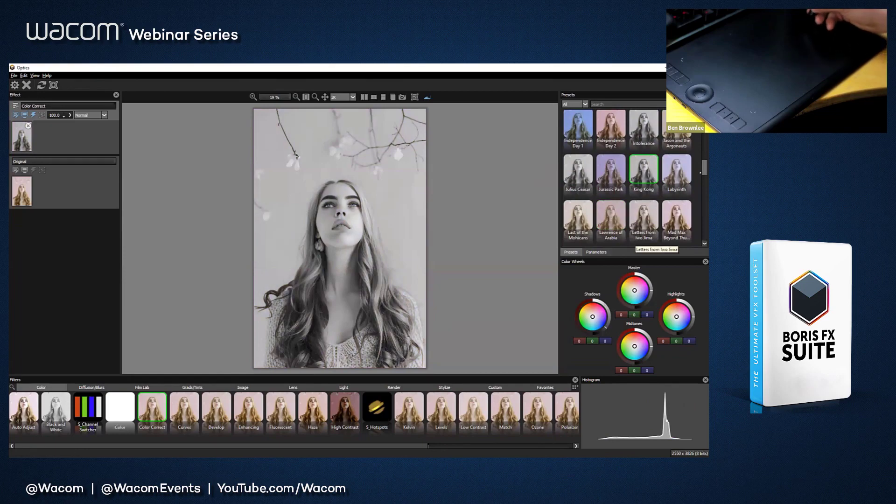
scroll(635, 242, down, 5)
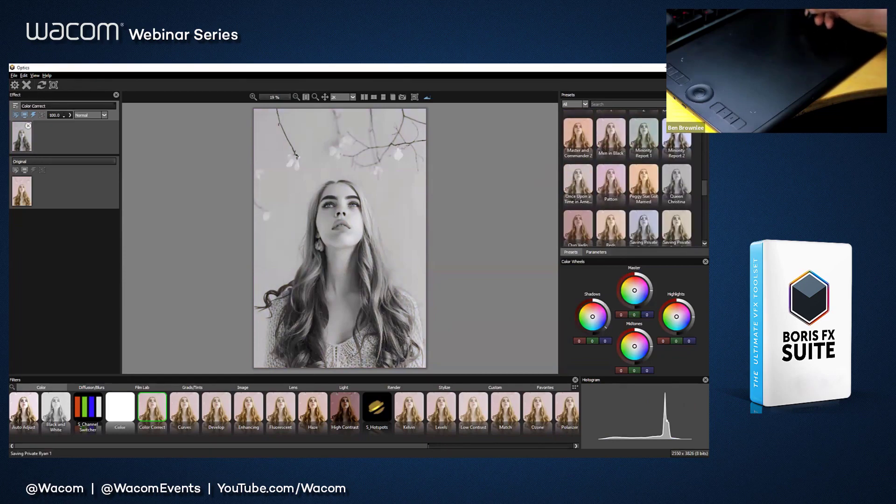
click(611, 179)
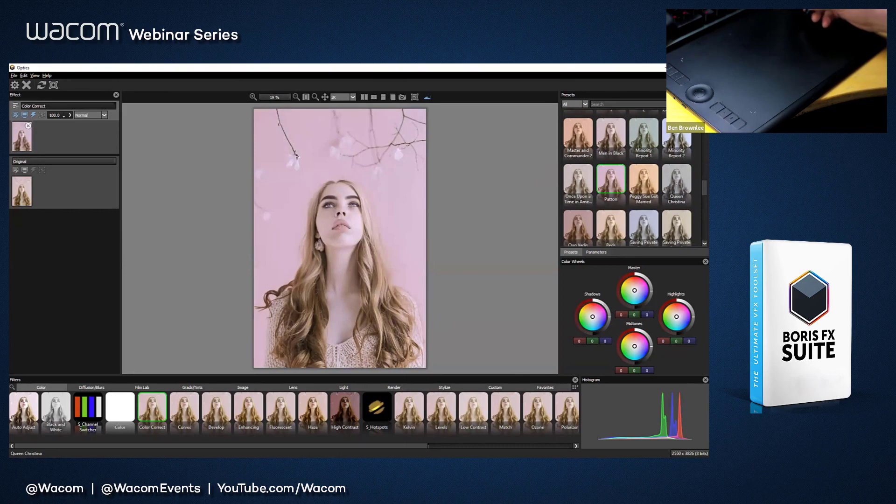
click(677, 183)
drag(705, 188, 705, 208)
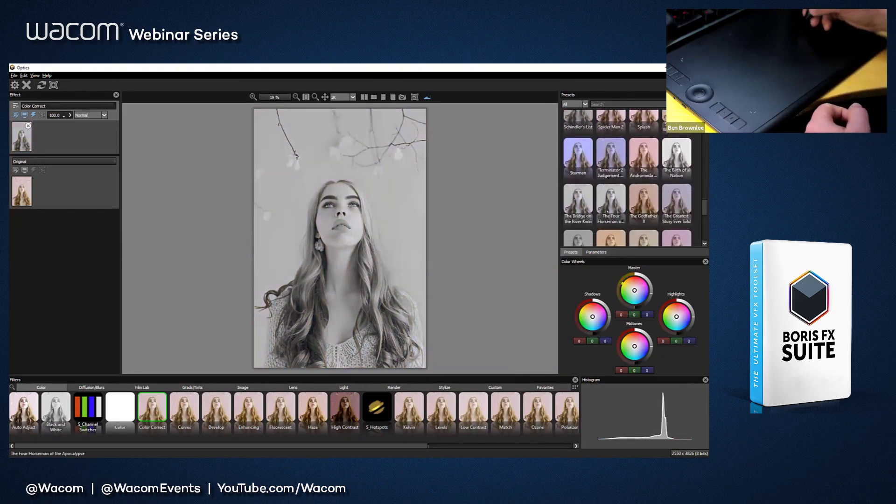
click(578, 200)
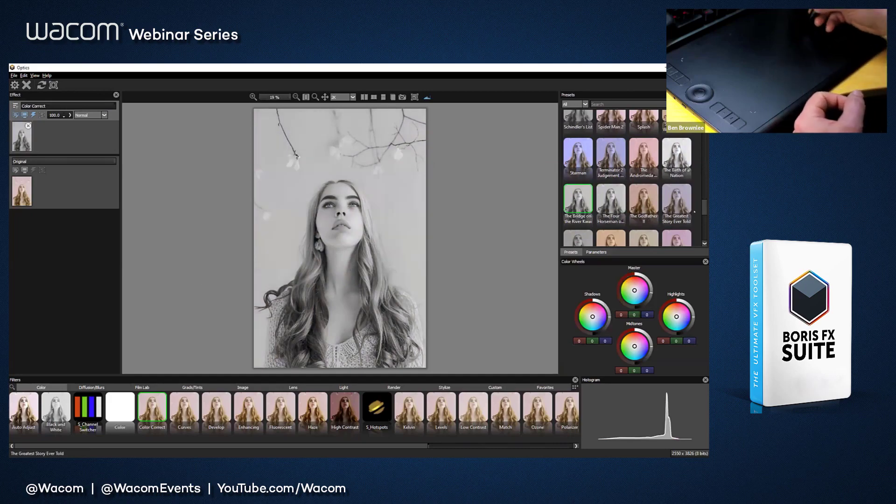
scroll(694, 211, down, 5)
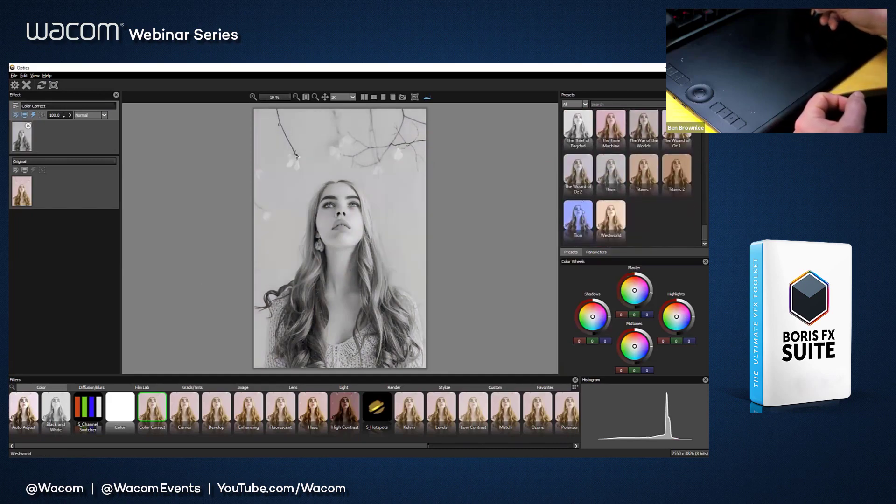
drag(705, 232, 704, 112)
click(578, 126)
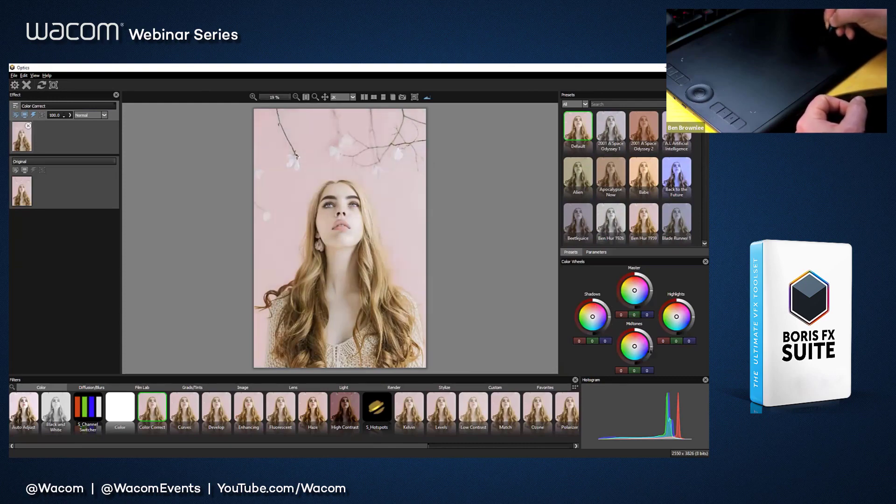
Step: Adjust the tonal brightness with the color wheels: darken the midtones, brighten the highlights and slightly darken the shadows
drag(649, 347, 650, 349)
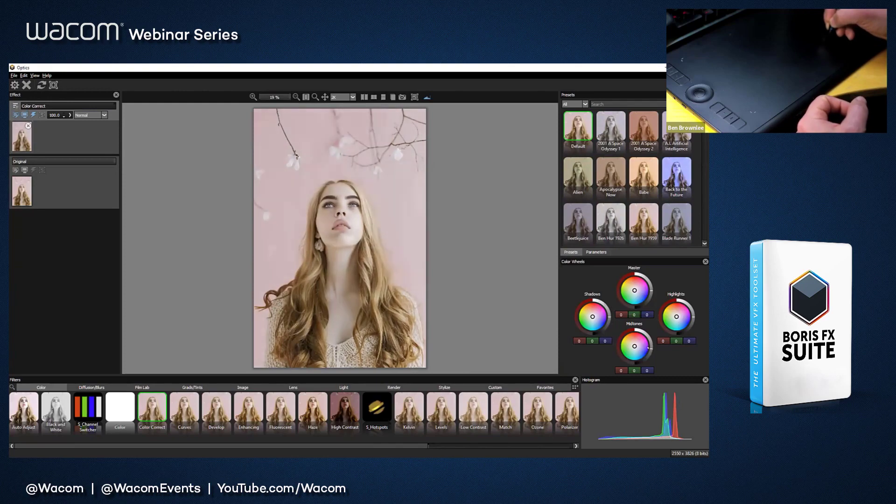
drag(689, 306, 694, 314)
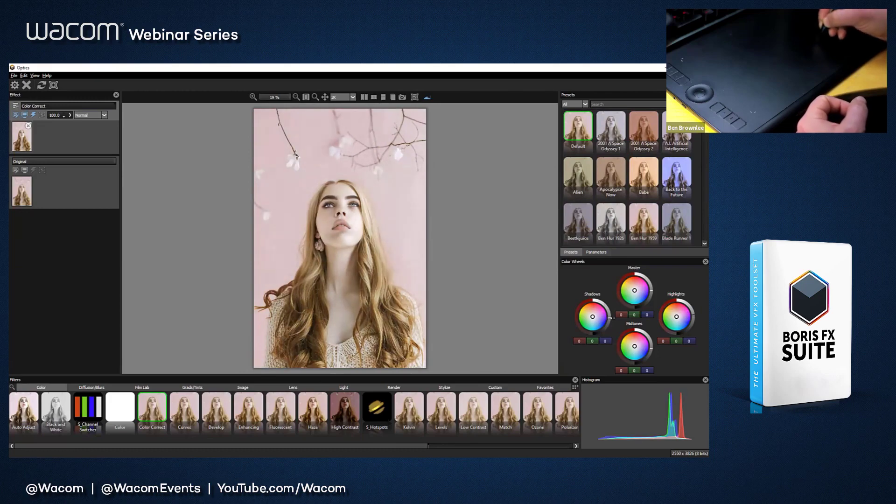
drag(612, 318, 611, 320)
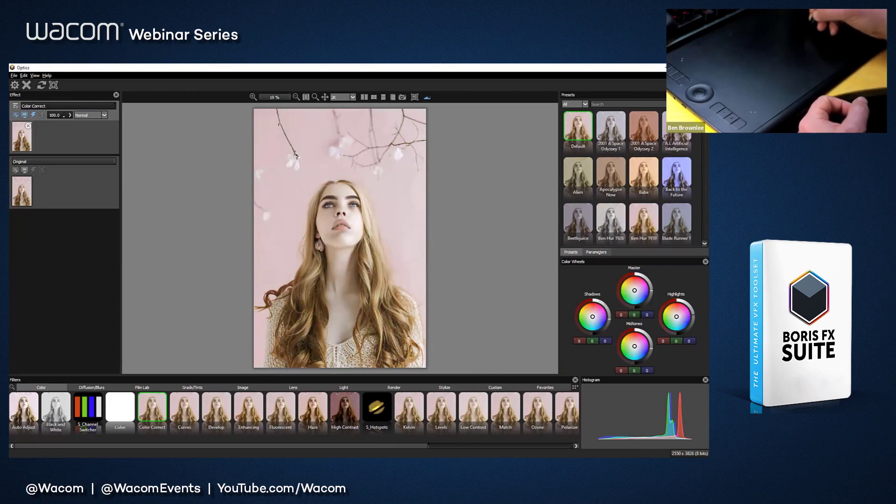
Step: Raise the Color Correct filter's master Saturation to 38.46
click(594, 252)
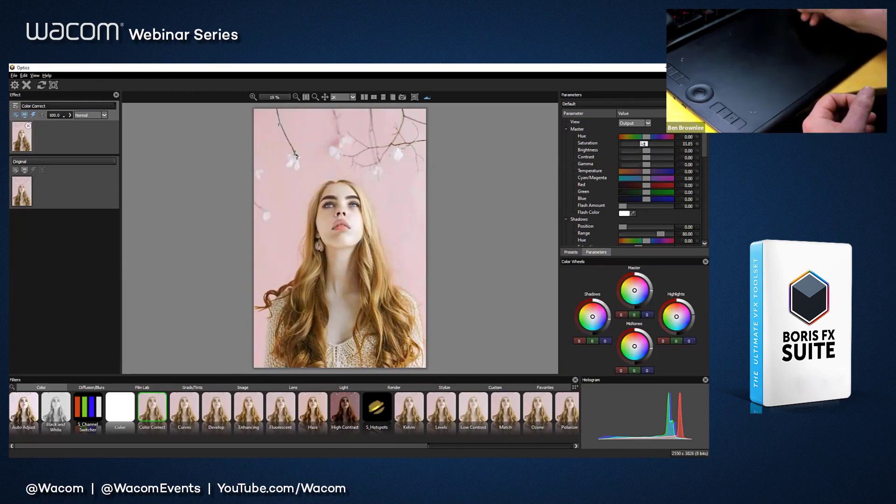
drag(644, 144, 645, 143)
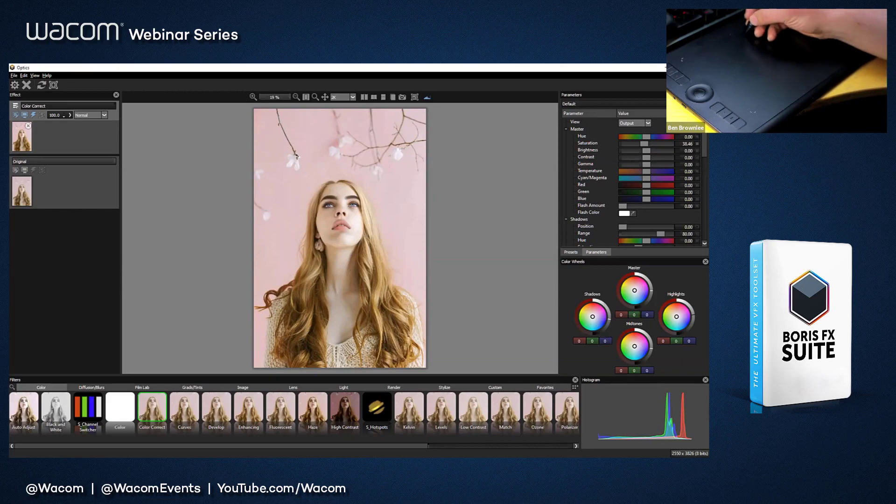
Step: Add a new layer above Color Correct and browse the Lens, Diffusion/Blurs and Light filter categories
click(17, 105)
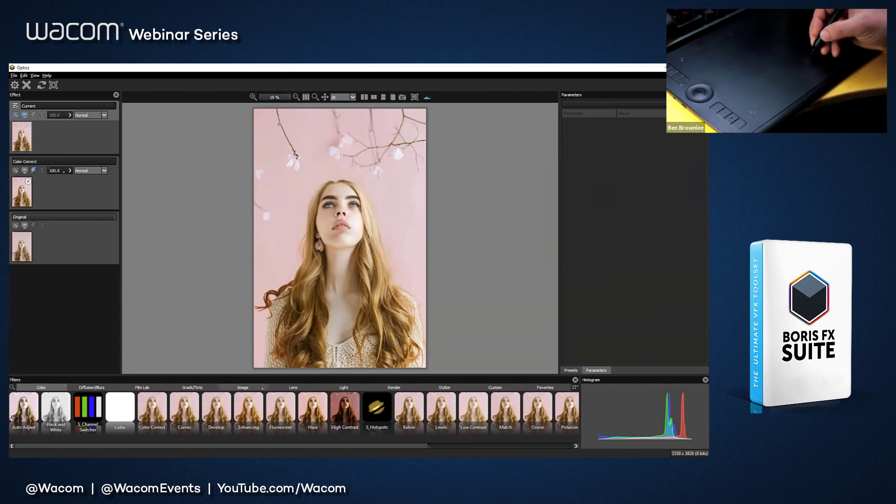
click(277, 388)
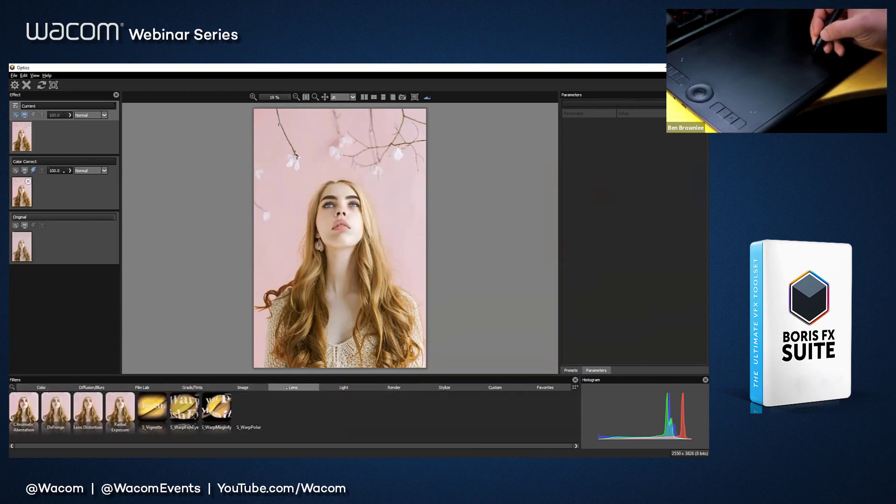
click(338, 388)
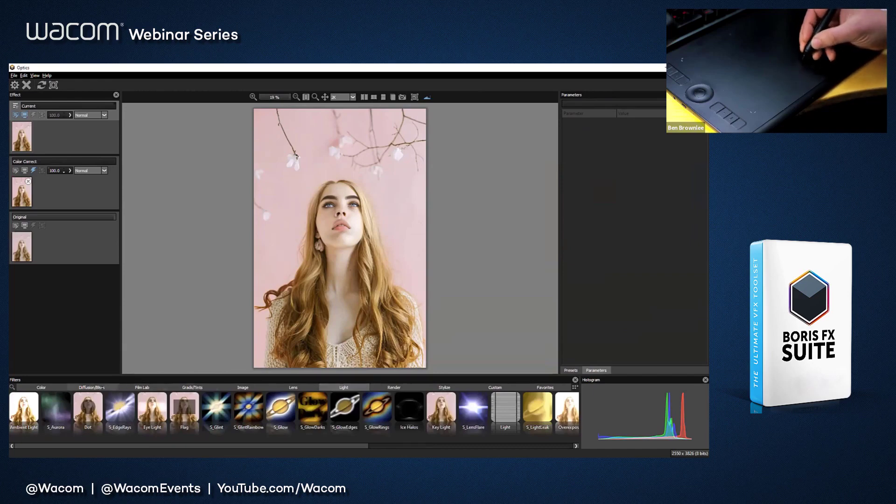
click(94, 388)
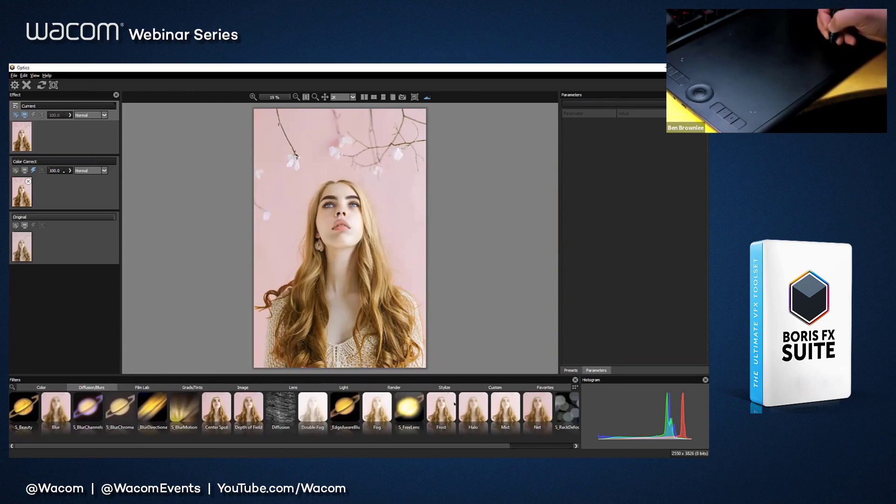
click(351, 387)
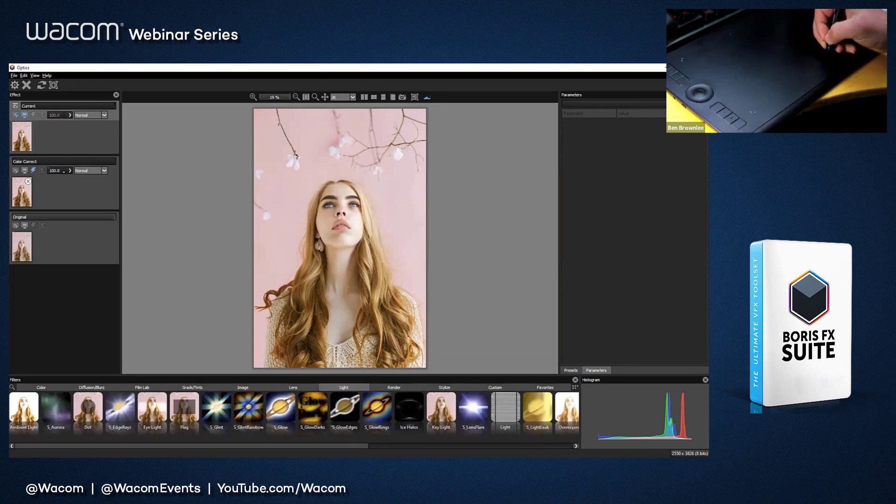
Step: Try the S_Glint, S_GlintRainbow, S_Glow, S_GlowEdges, S_GlowRings, Ice Halos and Key Light filters on the new layer
click(218, 410)
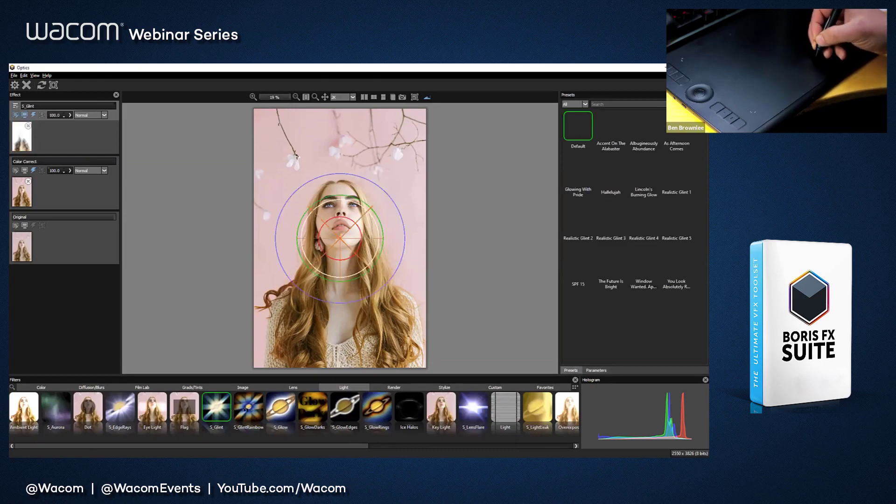
click(250, 410)
click(280, 410)
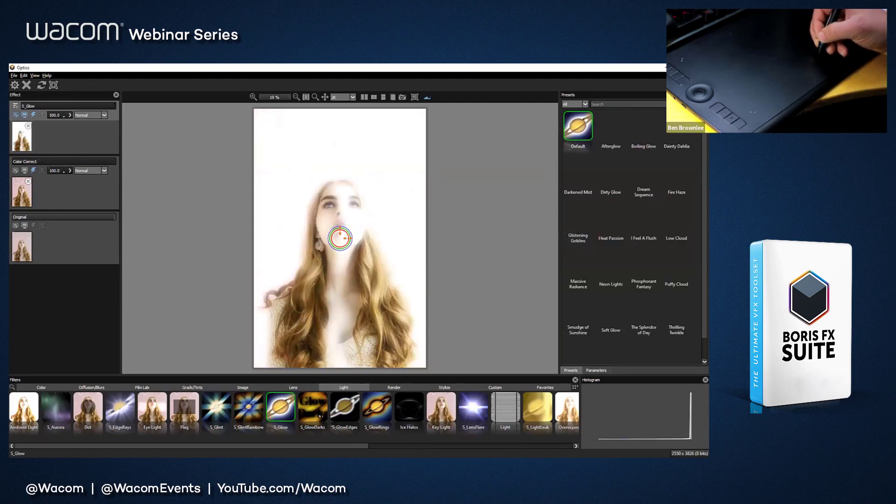
click(345, 410)
click(378, 410)
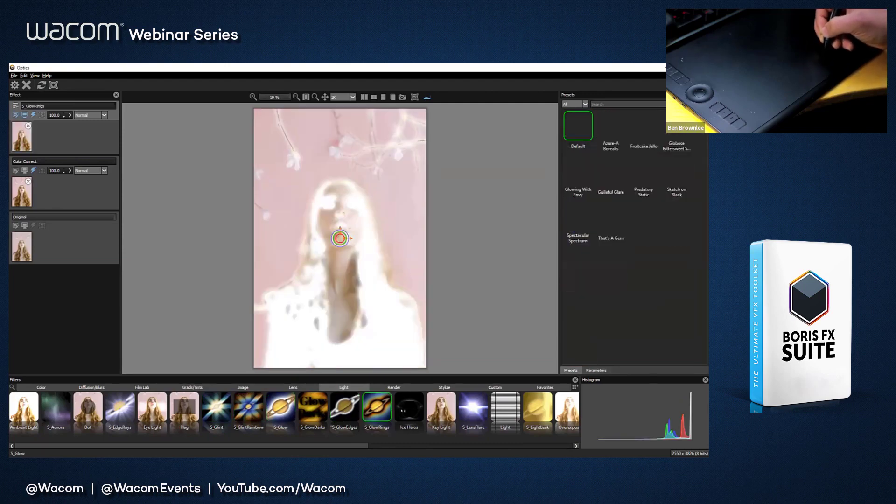
click(410, 410)
click(441, 410)
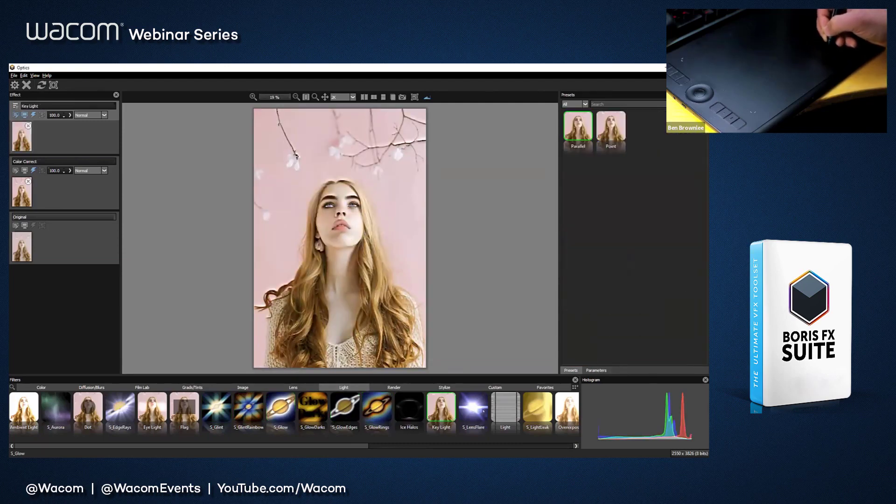
Step: Apply the Ice Halos filter centred on the woman's forehead, with Displacement 1.37 and Scale 195.21
click(409, 410)
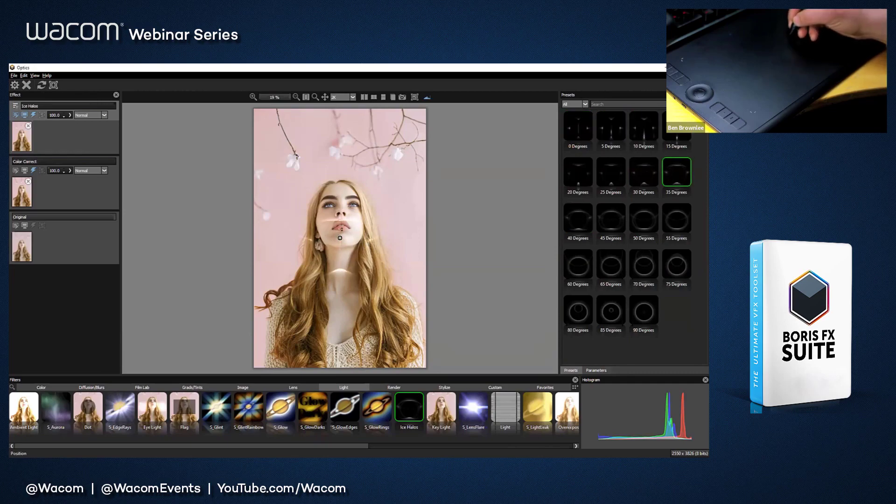
drag(340, 238, 341, 195)
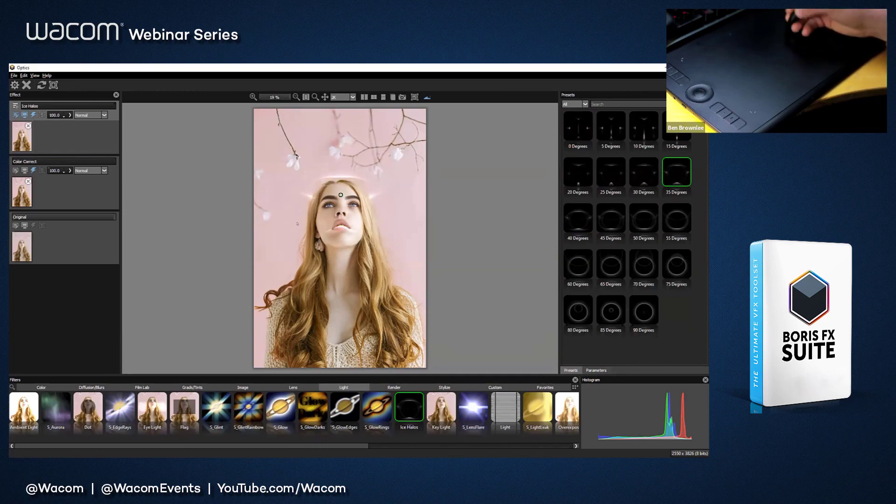
click(596, 370)
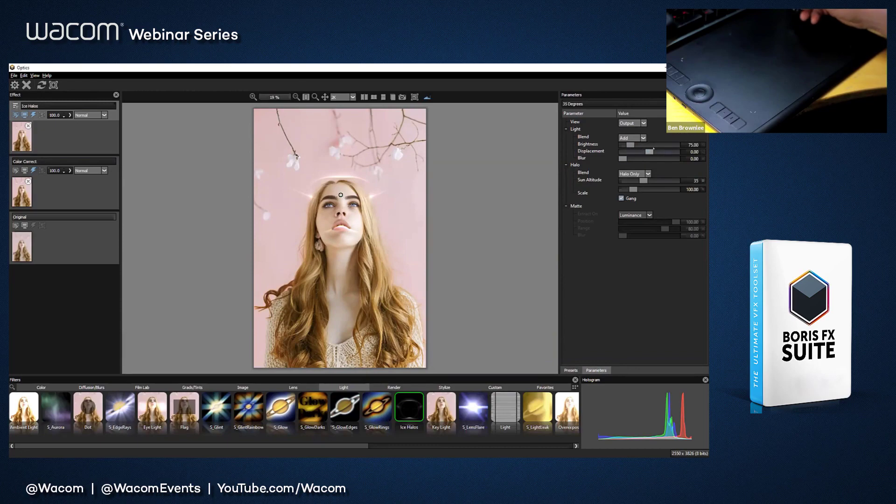
drag(650, 152, 649, 153)
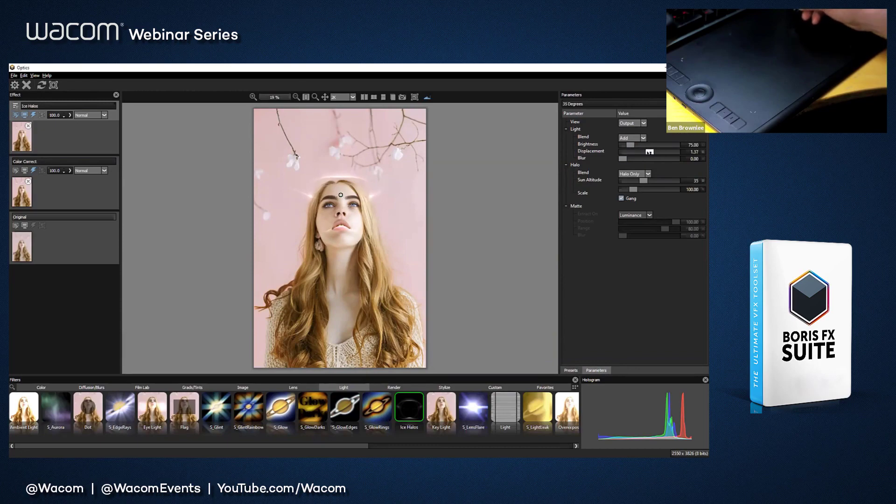
drag(634, 190, 644, 190)
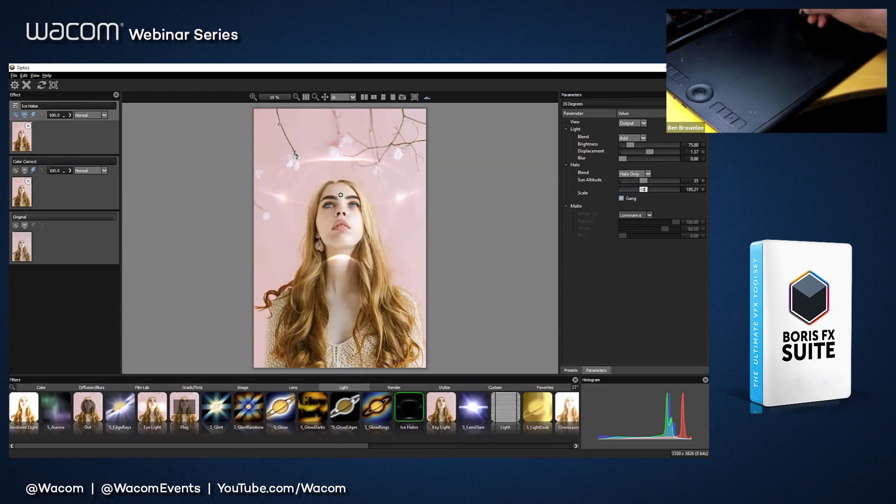
Step: Recentre the ice halo at the top of the woman's hairline and set its Scale to 202.05
drag(341, 195, 346, 197)
drag(345, 190, 345, 184)
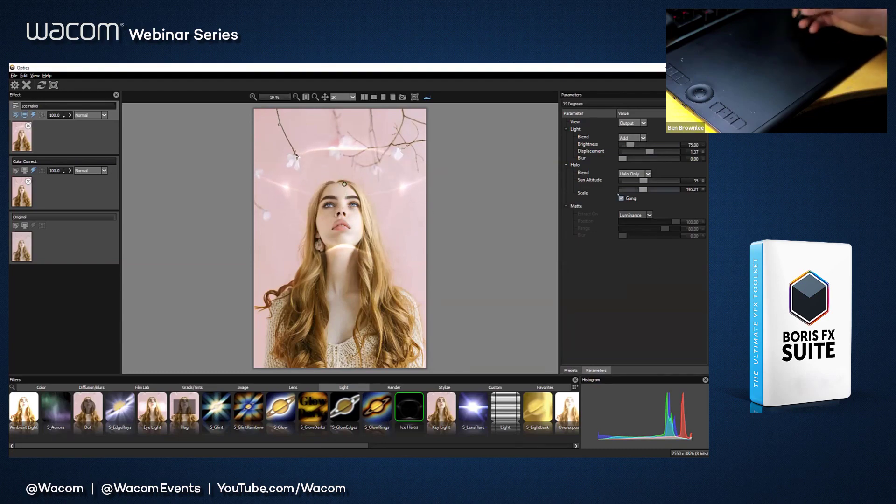
drag(644, 190, 643, 189)
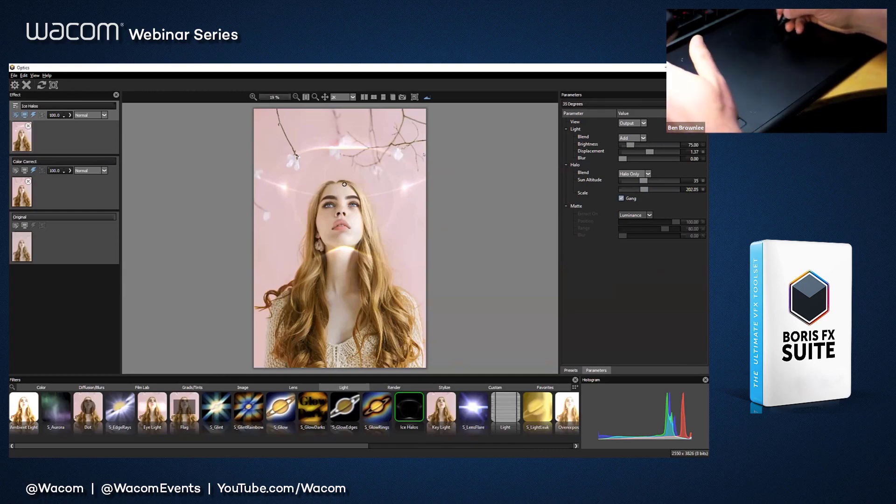
drag(344, 184, 341, 184)
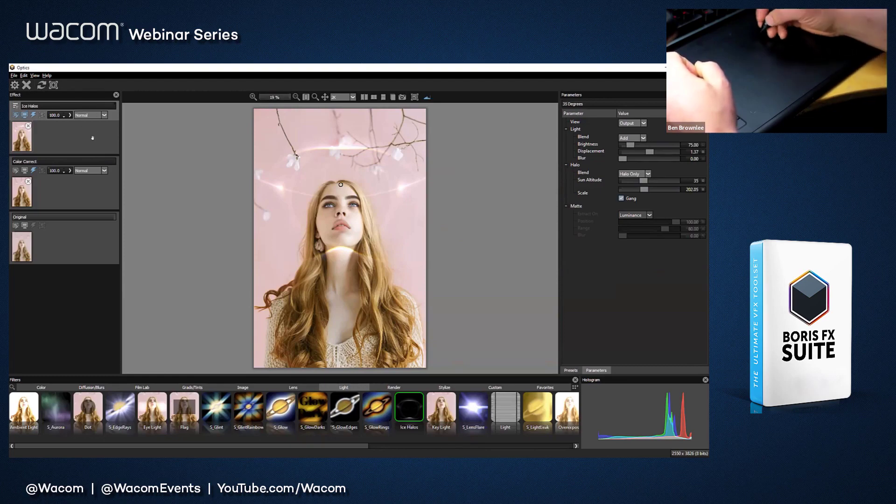
Step: Add an EZMask to the Ice Halos layer and paint a green foreground stroke inside the woman's outline with a 197.2 brush
click(42, 115)
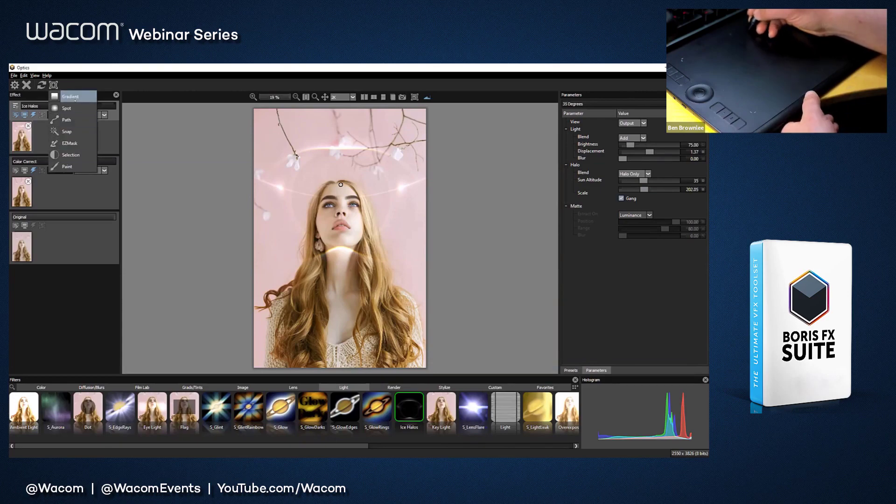
click(72, 143)
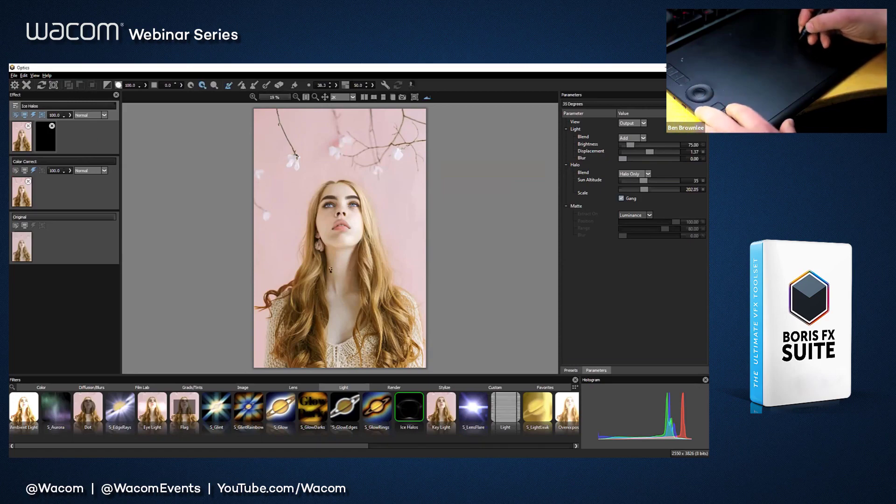
key(ctrl)
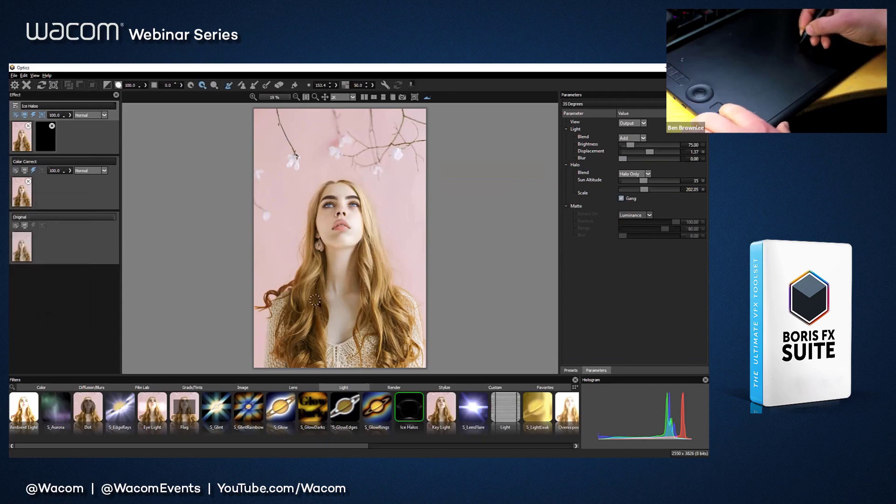
ctrl+drag(315, 300, 313, 306)
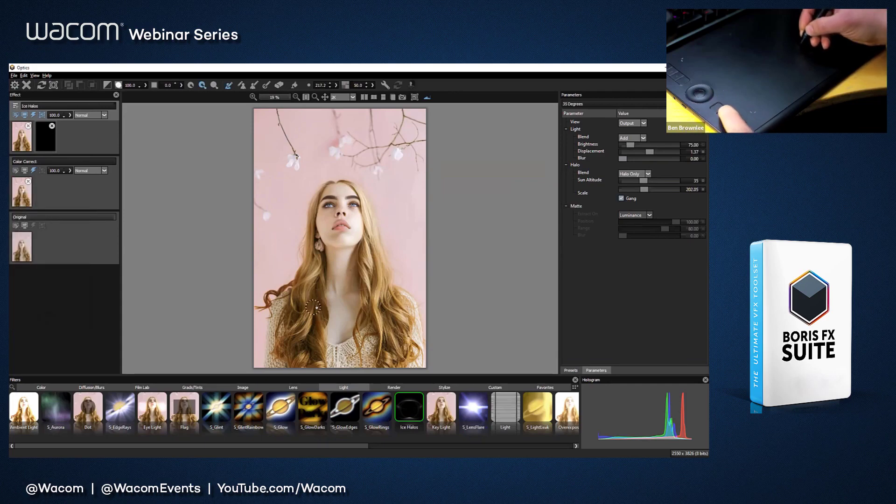
mouse_move(270, 366)
mouse_down()
mouse_move(279, 313)
mouse_move(311, 272)
mouse_move(319, 201)
mouse_move(347, 192)
mouse_move(368, 225)
mouse_move(379, 281)
mouse_move(409, 310)
mouse_move(421, 366)
mouse_up()
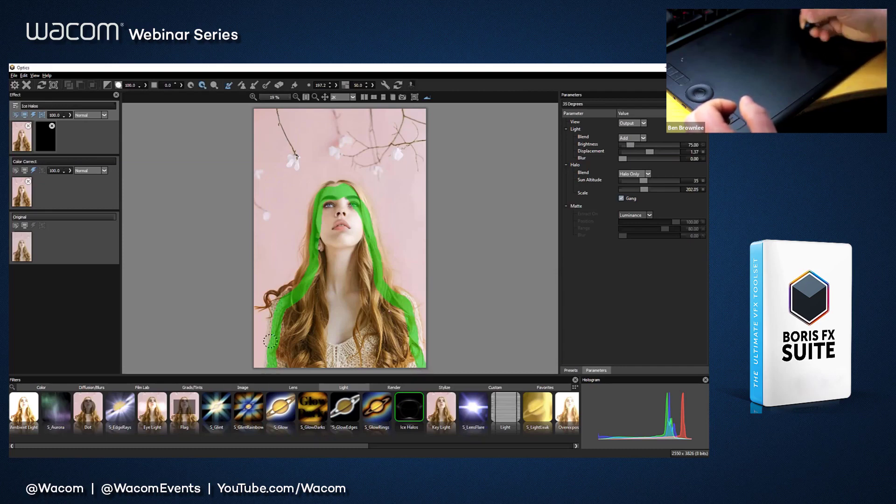
Step: Paint red background strokes around the woman's outline and fill the marked foreground and background regions
key(ctrl)
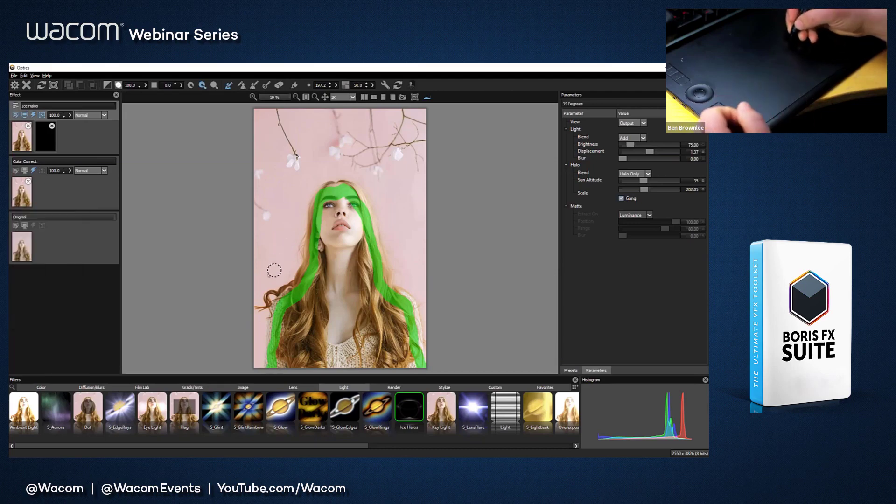
mouse_move(268, 273)
mouse_down()
mouse_move(264, 280)
mouse_move(301, 191)
mouse_move(326, 172)
mouse_move(373, 177)
mouse_move(399, 216)
mouse_move(426, 301)
mouse_up()
drag(258, 329, 253, 354)
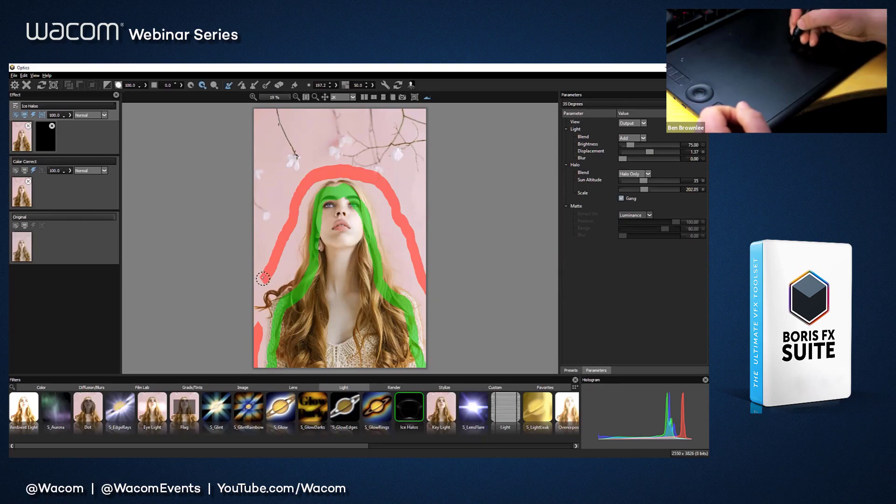
drag(264, 278, 234, 302)
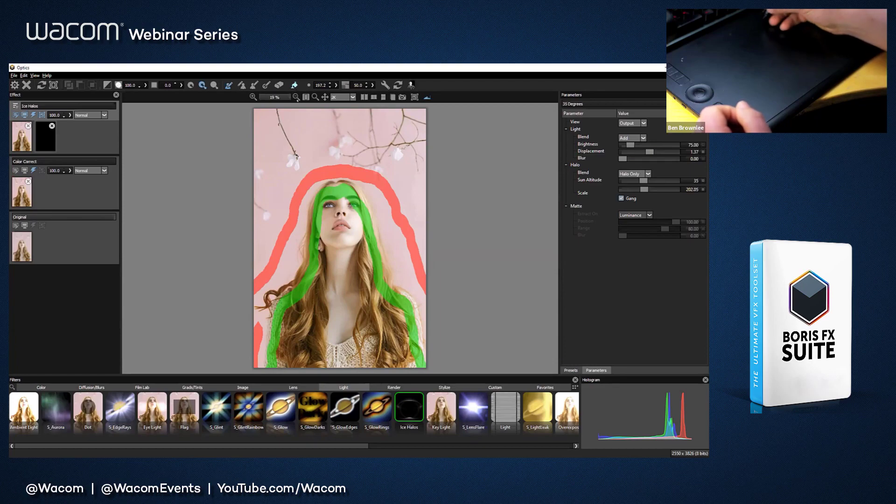
click(294, 85)
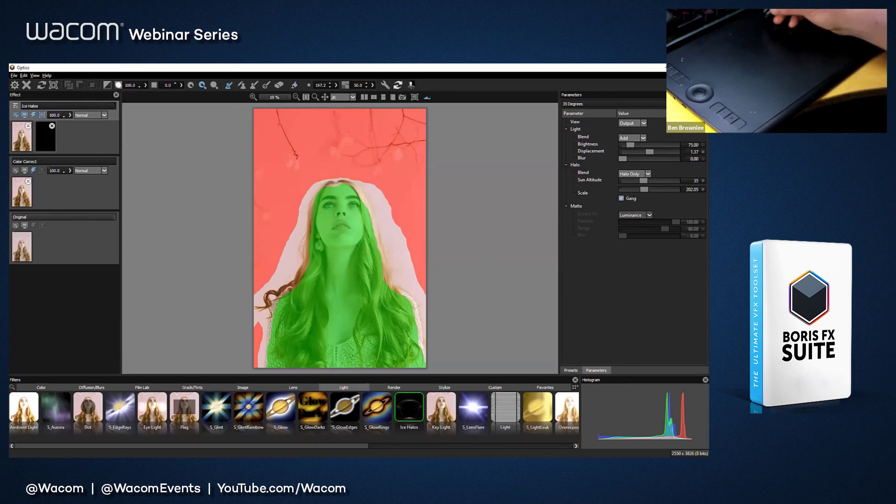
Step: Generate the EZMask from the marked regions and view the black-and-white mask with the overlay opacity at 0
click(400, 85)
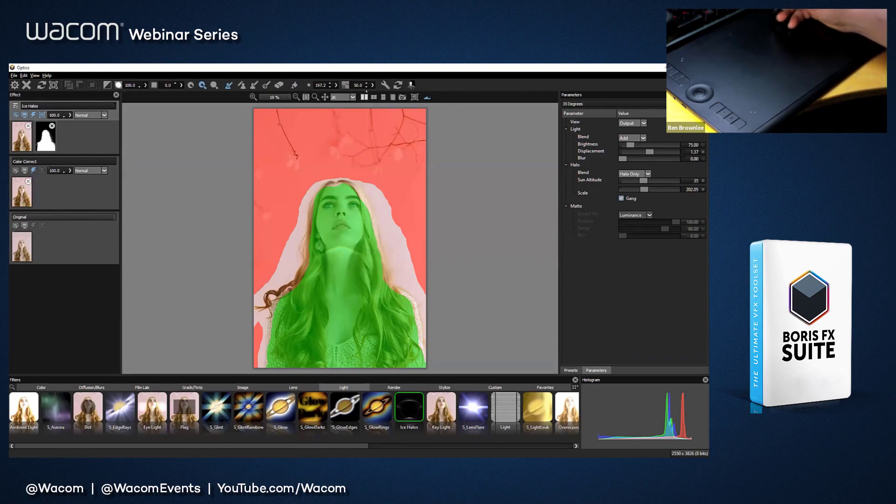
click(373, 85)
drag(359, 97, 331, 98)
key(m)
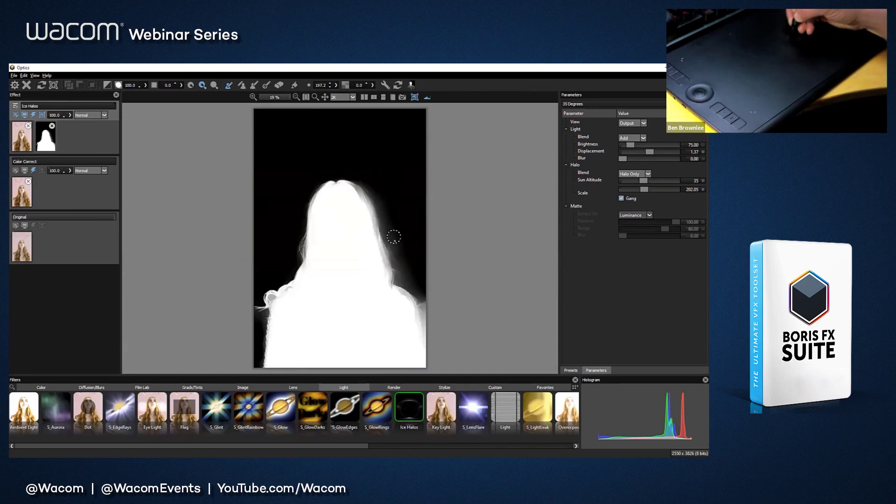
Step: Set the overlay opacity to 24 and extend the background marking into the gap along the right side of her hair
click(372, 86)
drag(336, 97, 348, 97)
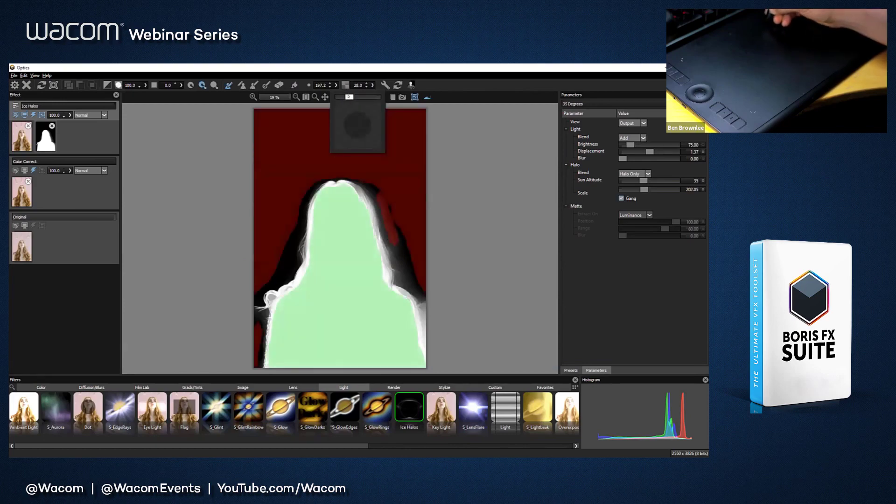
drag(426, 307, 427, 324)
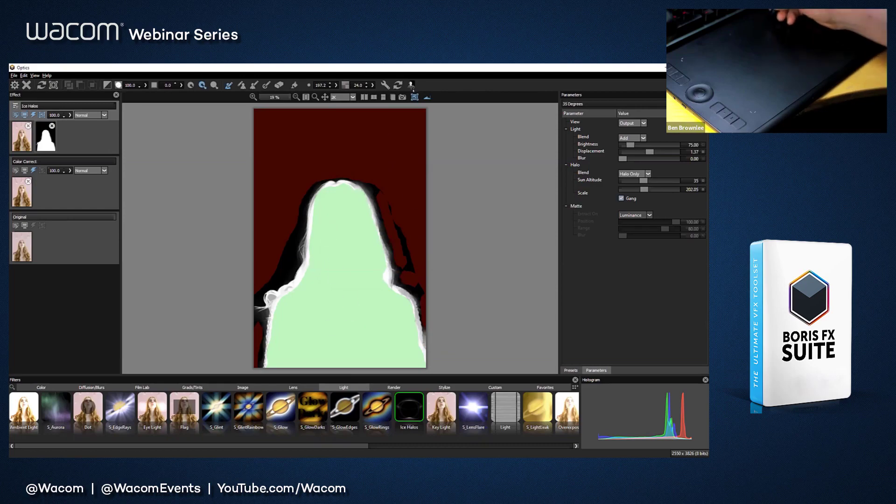
click(411, 85)
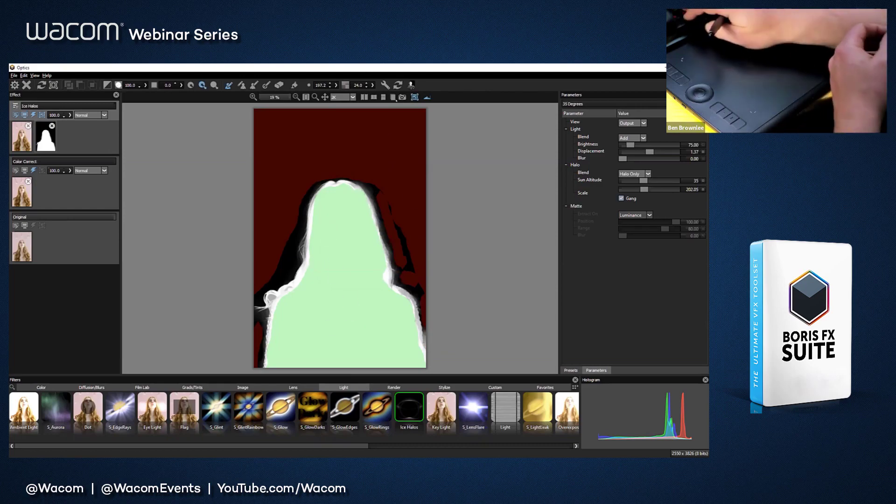
Step: Return to the image with the overlay opacity at 0 and invert the mask so the halo falls only behind the woman
click(414, 97)
click(415, 97)
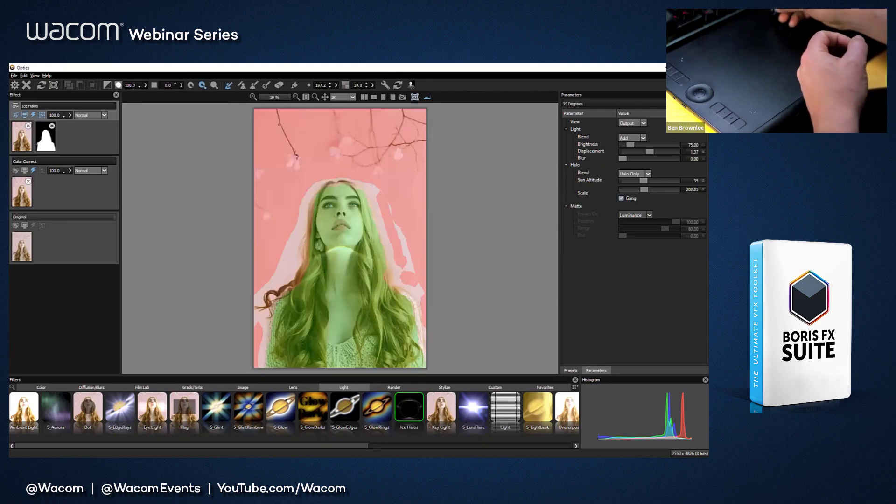
click(373, 85)
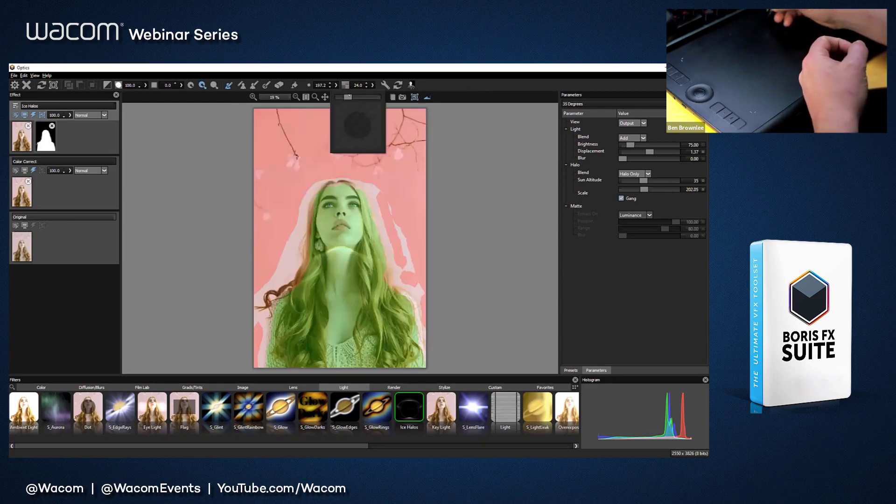
drag(347, 96, 332, 96)
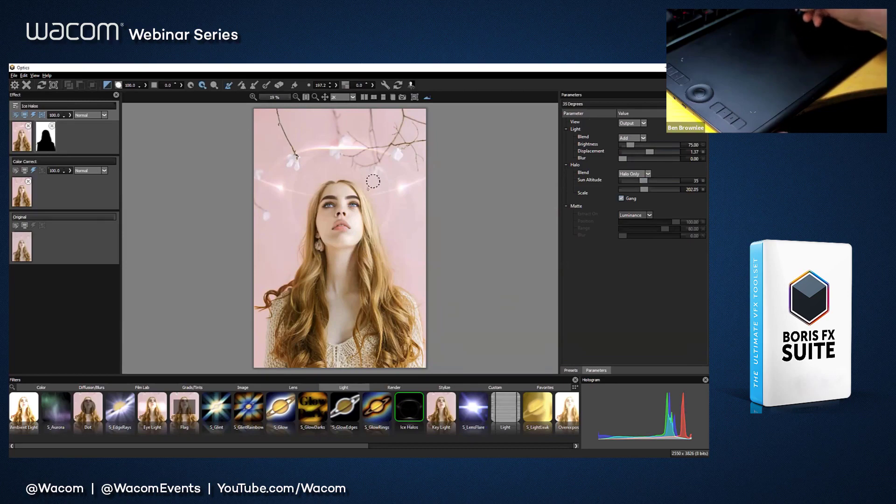
click(16, 136)
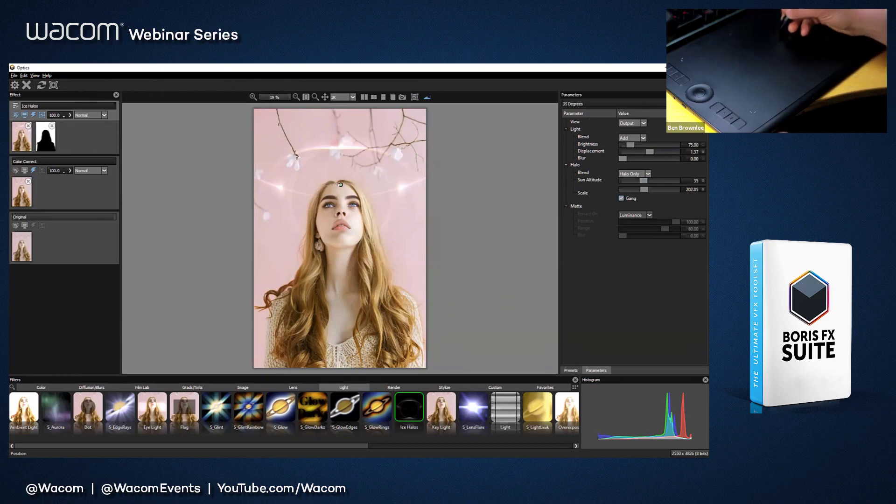
Step: Move the ice halo's center down to the woman's eye level so the bright arc sits just above her head
drag(340, 185, 340, 203)
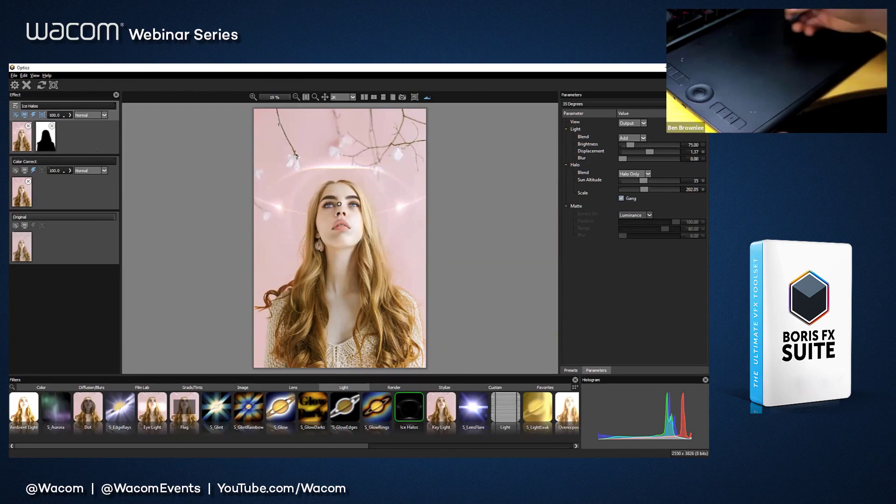
Step: Add a new layer with the S_LightLeak filter and move the light leak's center down to the hair beside her neck
click(15, 106)
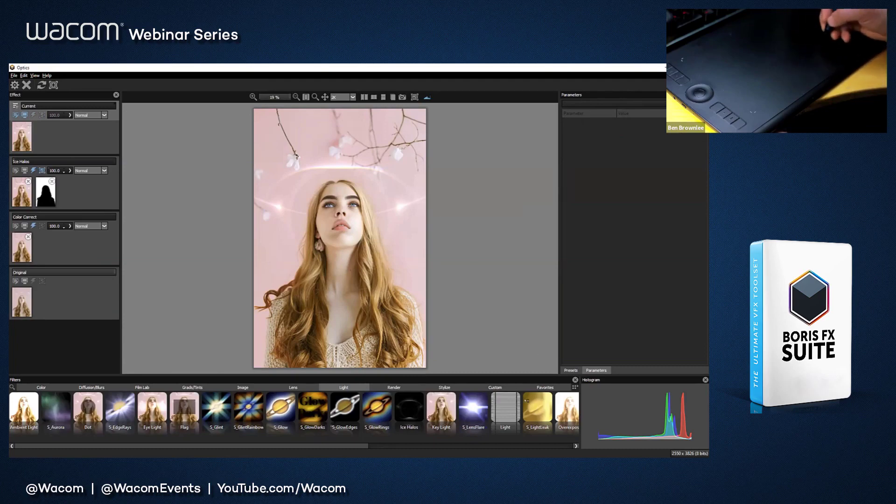
click(537, 407)
drag(340, 239, 325, 277)
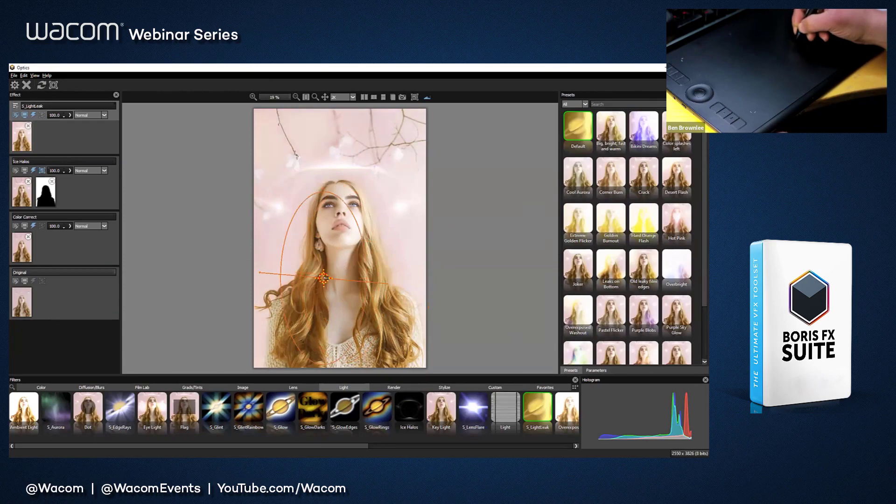
Step: Copy the Ice Halos mask onto the S_LightLeak layer and move the light leak across to the right edge of her hair
drag(45, 192, 48, 143)
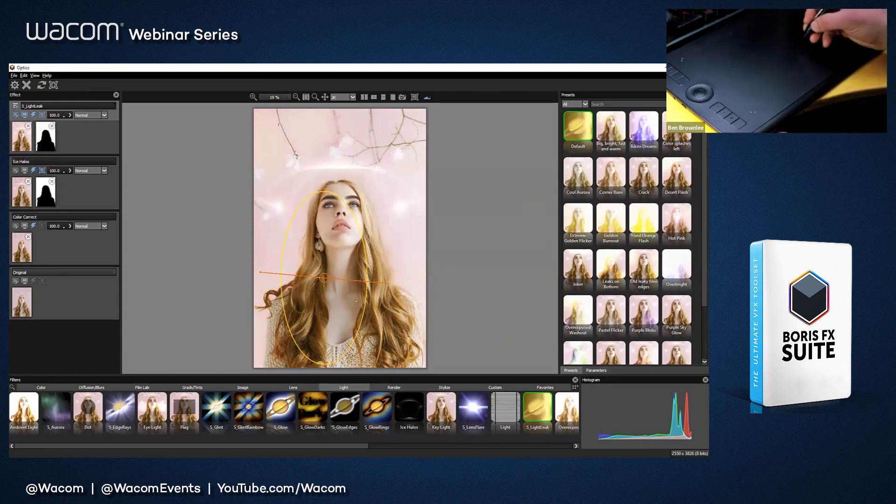
drag(323, 277, 395, 273)
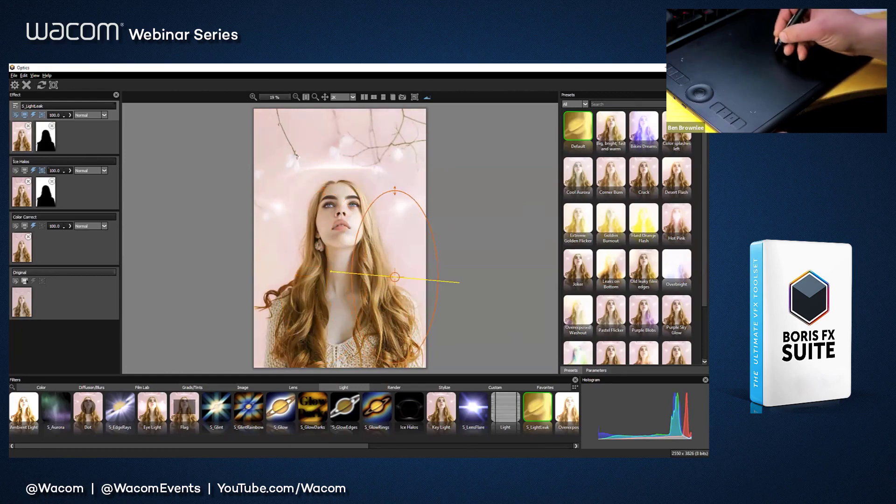
Step: Compare the result side by side with the original and toggle Element1 off and on to judge the light leak's effect
click(25, 282)
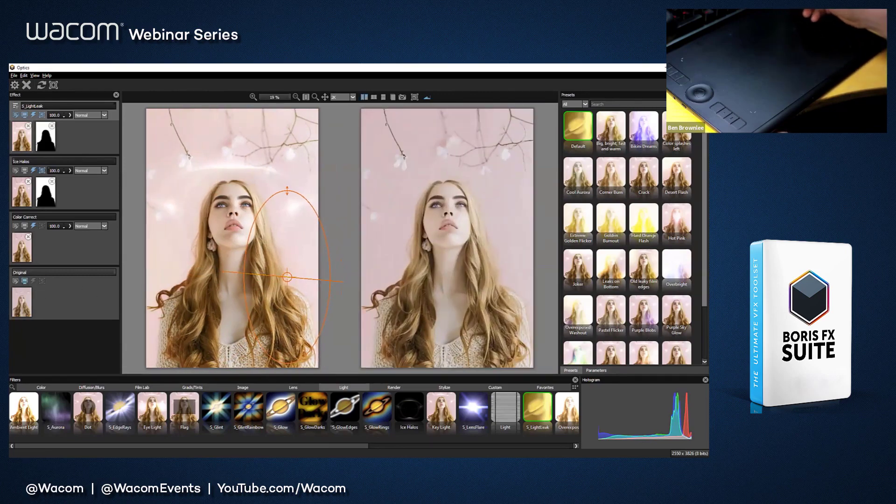
click(597, 371)
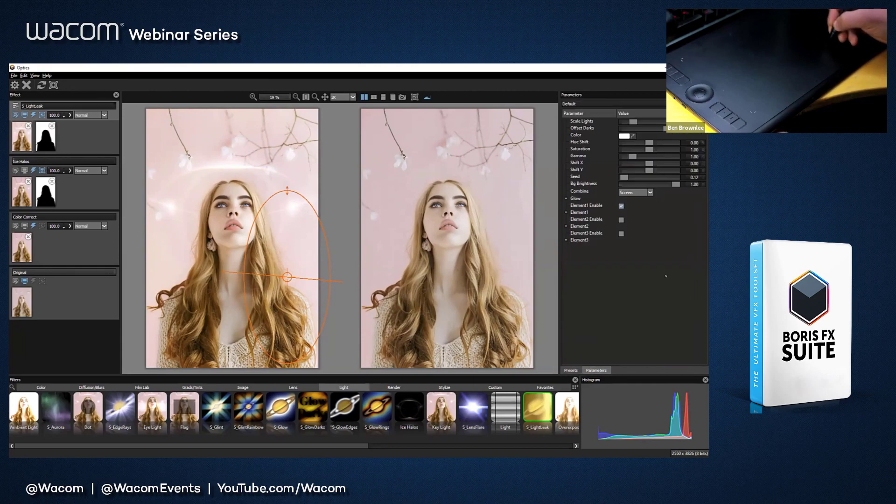
click(622, 206)
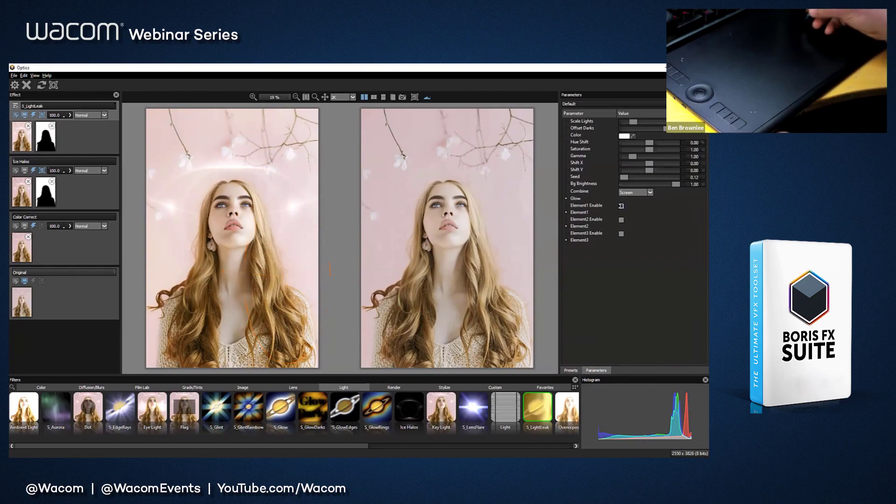
click(622, 206)
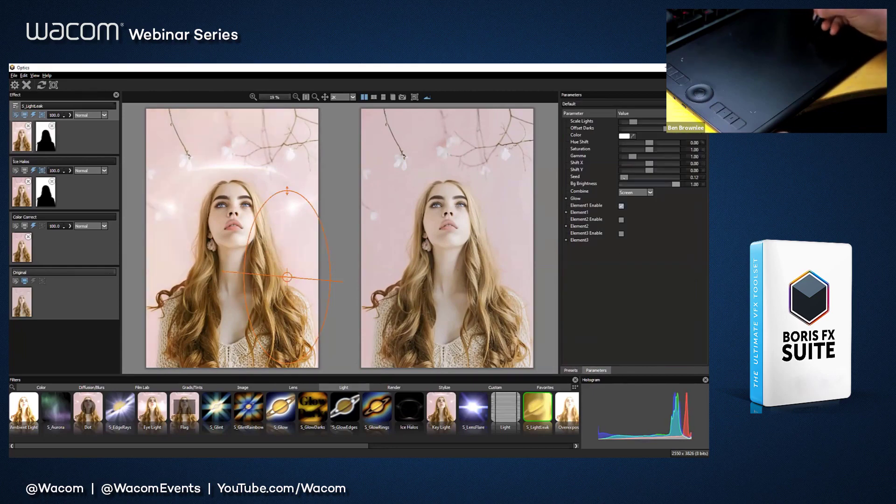
click(621, 206)
click(622, 206)
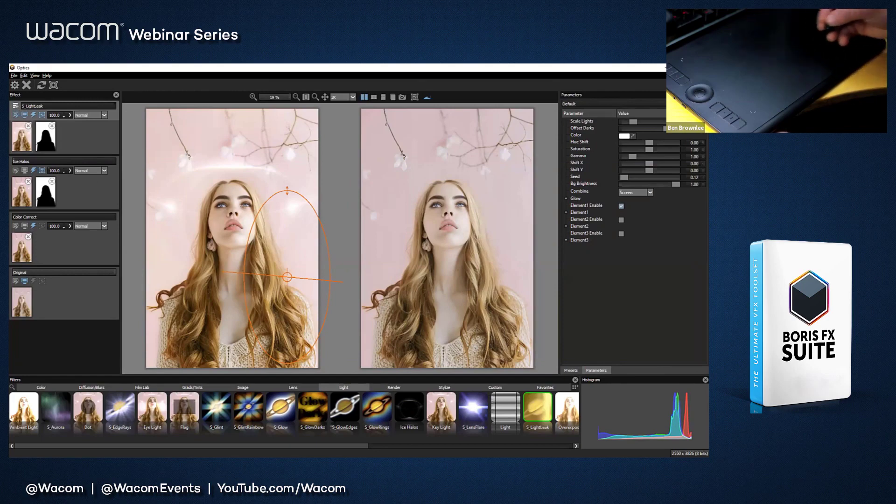
Step: Add a new layer above the S_LightLeak layer
click(15, 106)
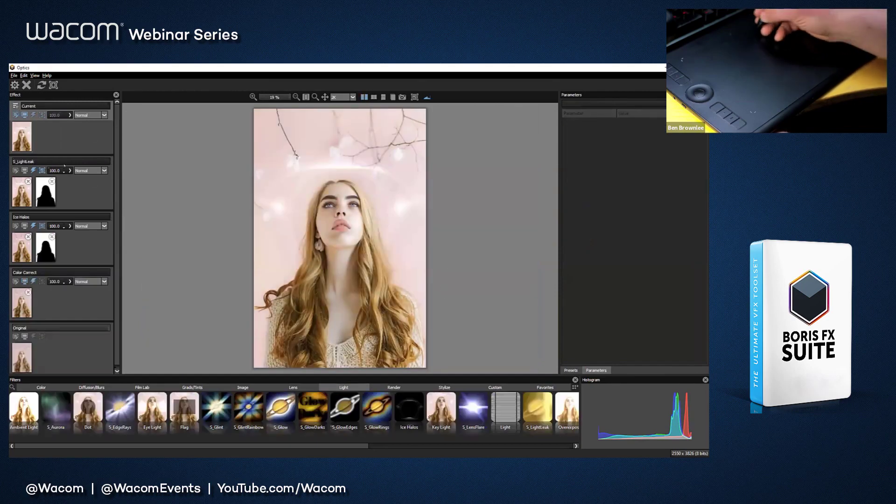
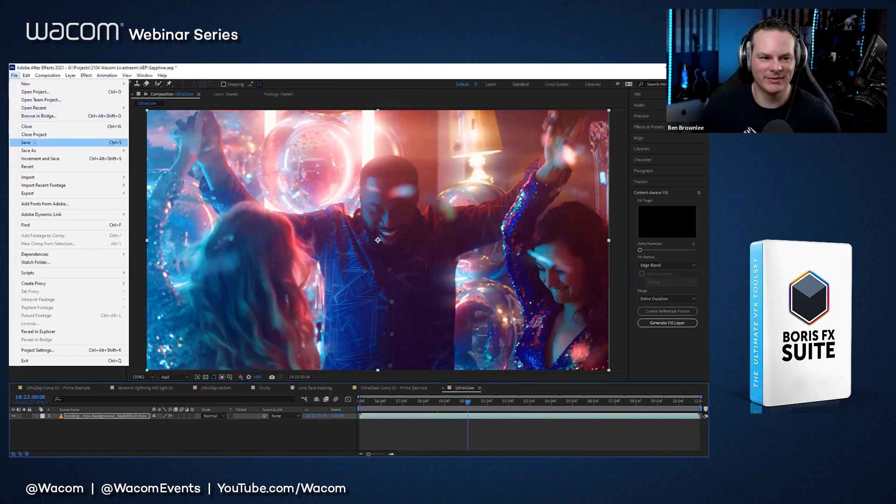
Step: Save the Sapphire.aep project in After Effects and open the recent project Mocha.aep, dismissing the missing-effects warning
click(26, 143)
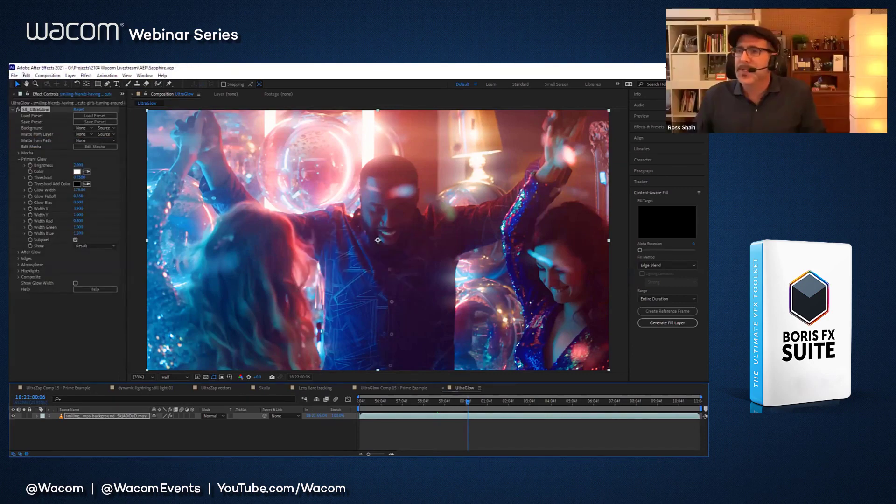
click(14, 75)
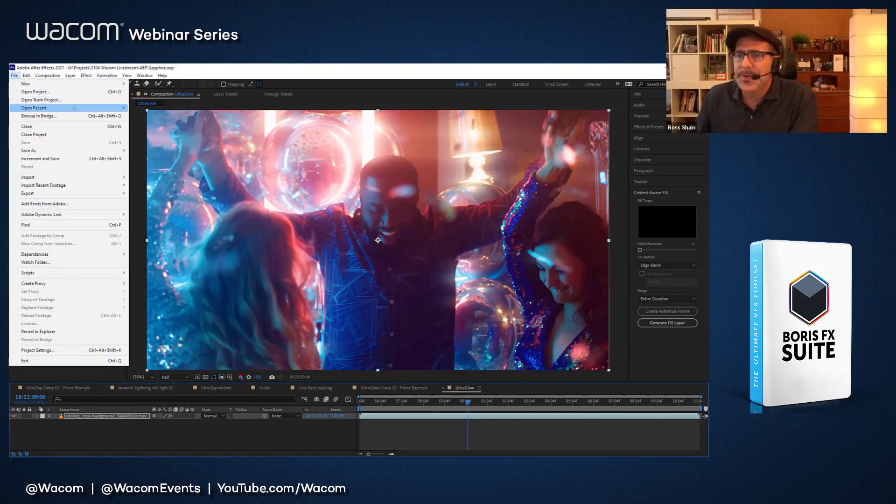
mouse_move(74, 109)
click(154, 132)
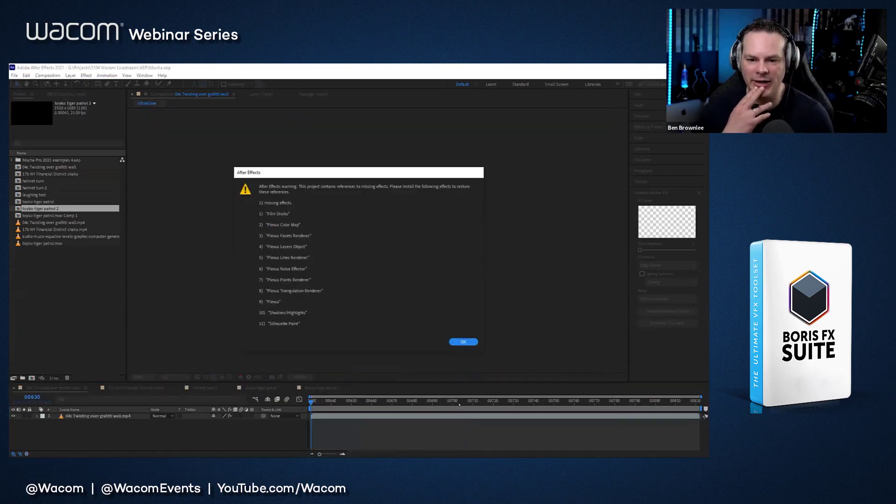
click(451, 341)
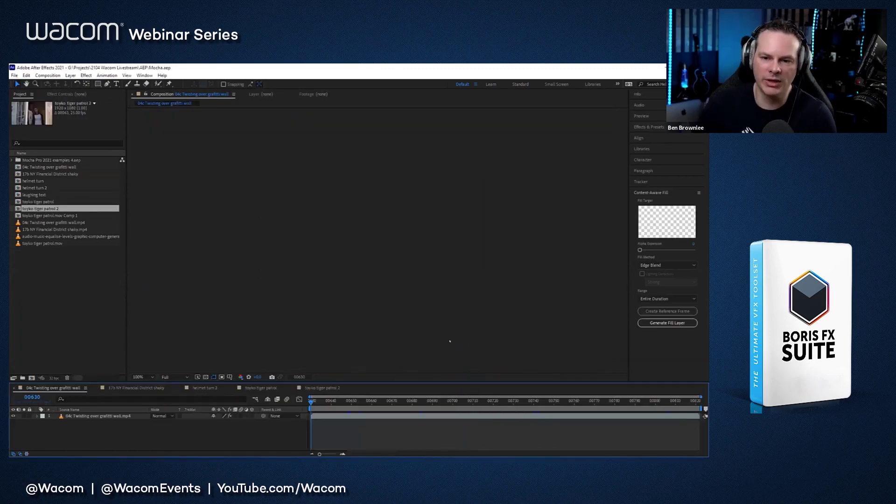
Step: Play and scrub through the twisting graffiti wall composition to examine the camera movement across the wall
key(space)
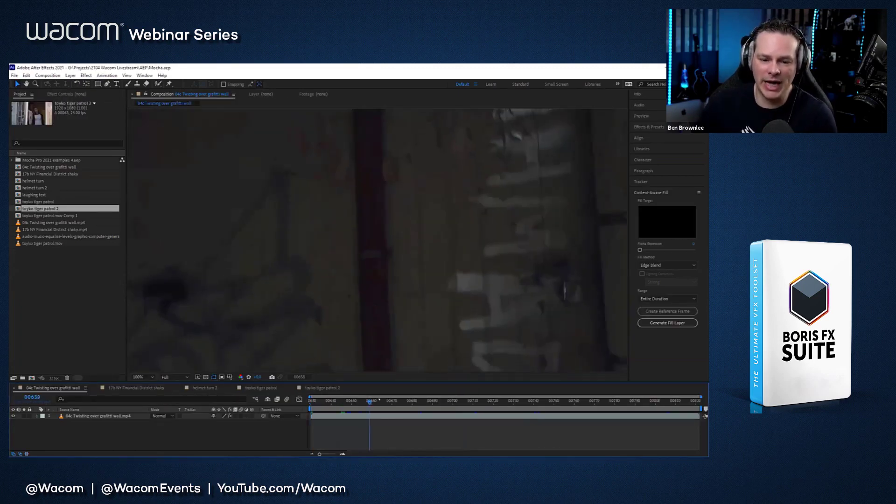
key(space)
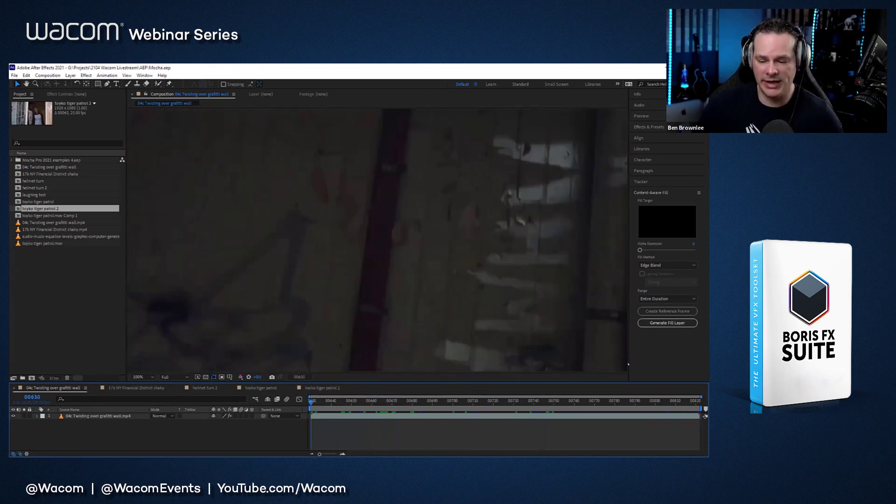
drag(368, 406, 483, 400)
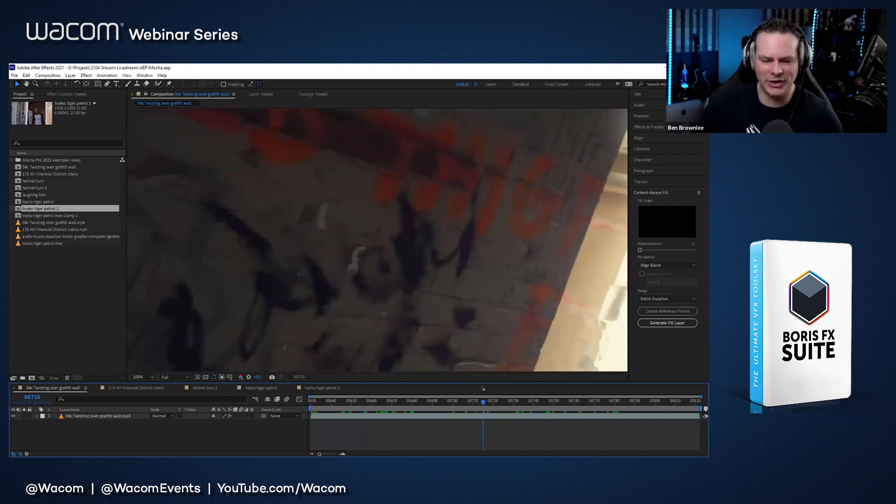
key(space)
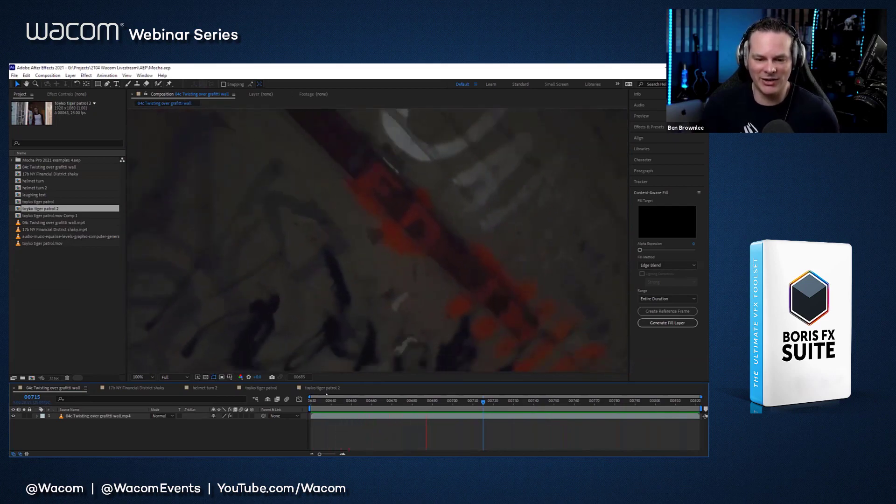
key(space)
drag(430, 401, 538, 401)
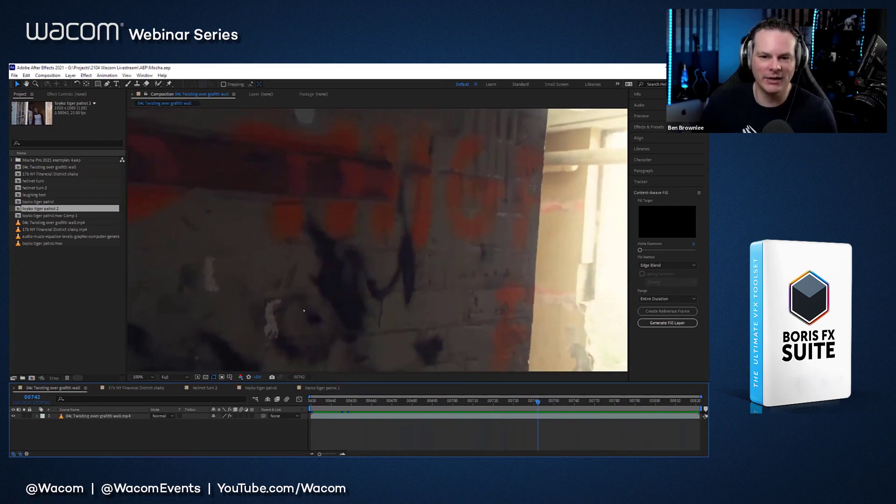
drag(348, 401, 534, 401)
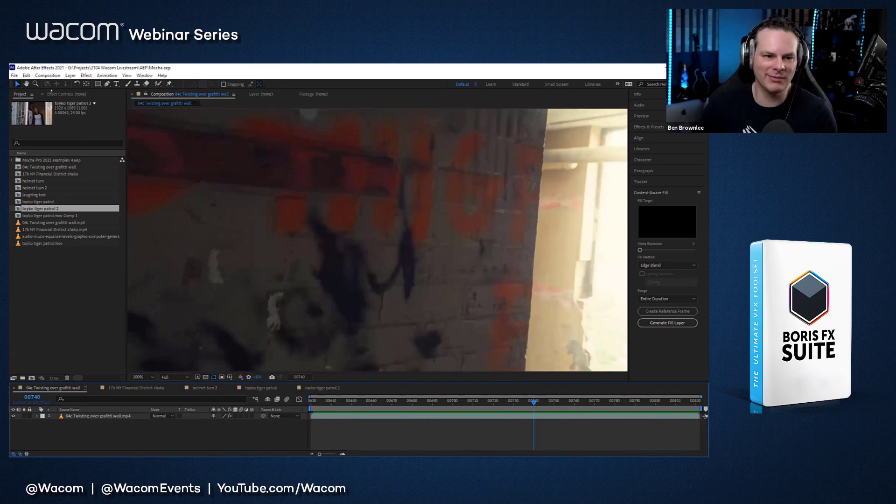
Step: Select the graffiti wall clip and launch the Mocha Pro interface from its existing Mocha Pro effect
click(49, 76)
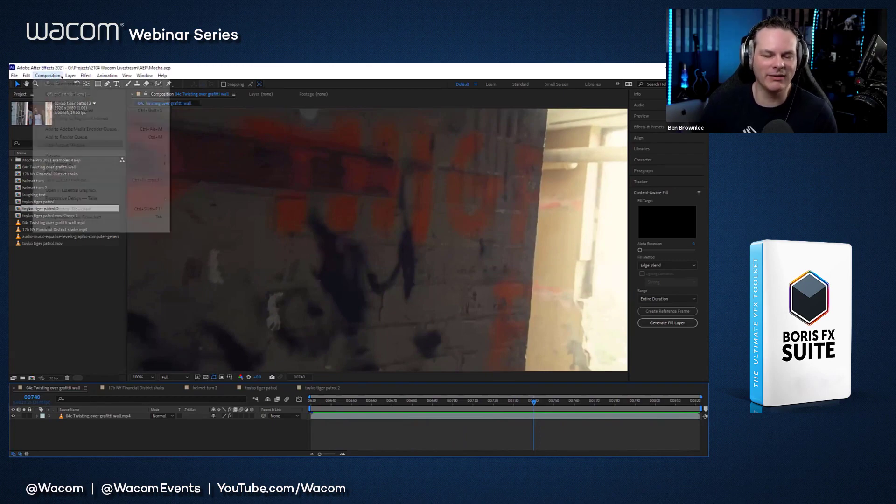
click(92, 417)
click(72, 94)
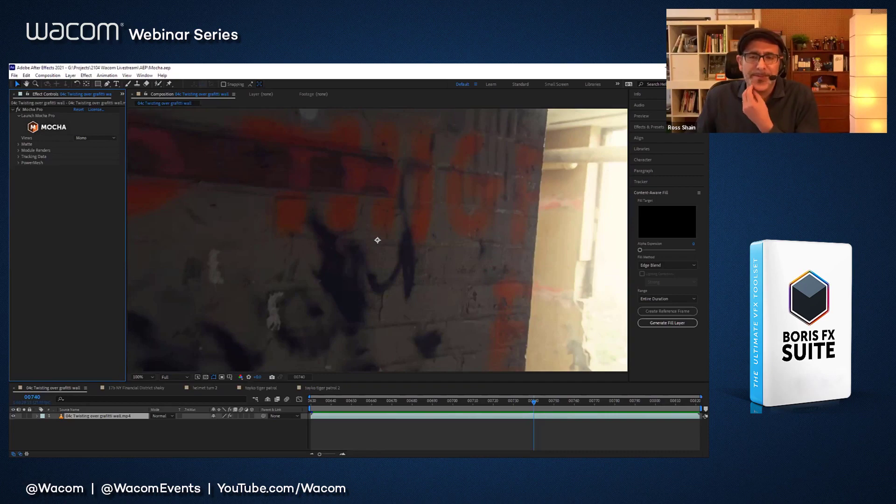
drag(421, 404, 538, 403)
click(32, 110)
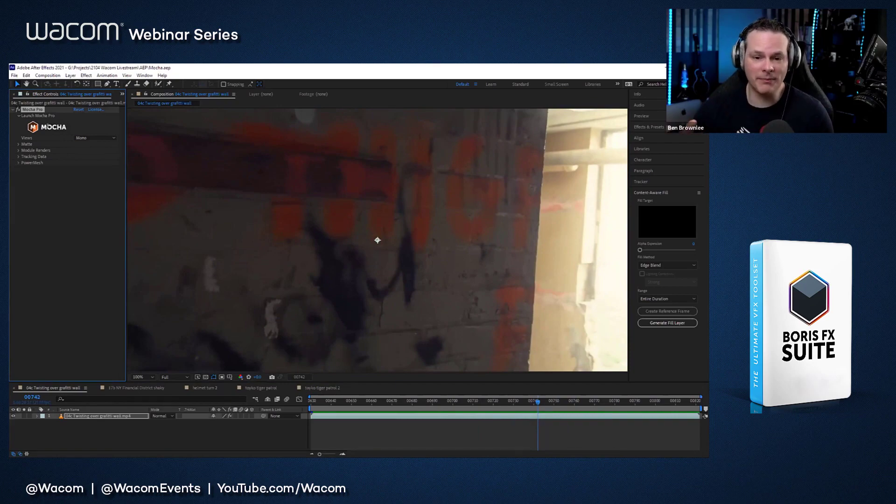
click(48, 125)
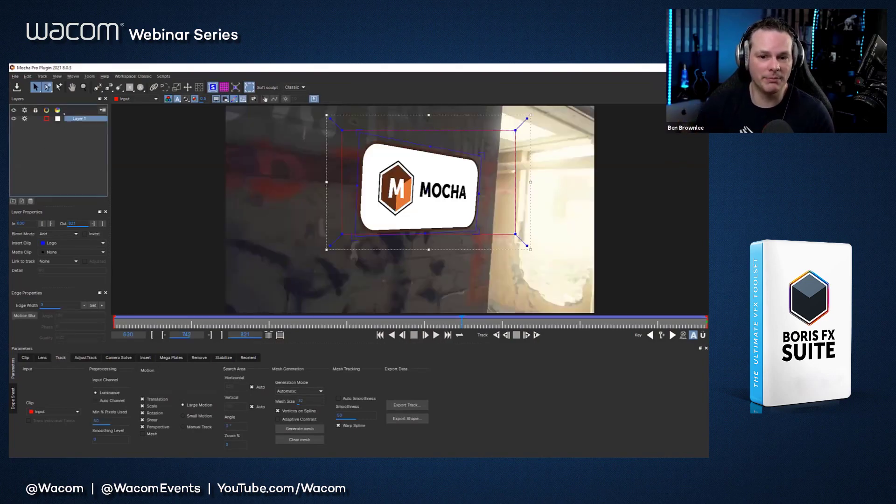
Step: Delete Layer 1 and draw a new rectangular spline over the graffiti wall at frame 755
click(30, 201)
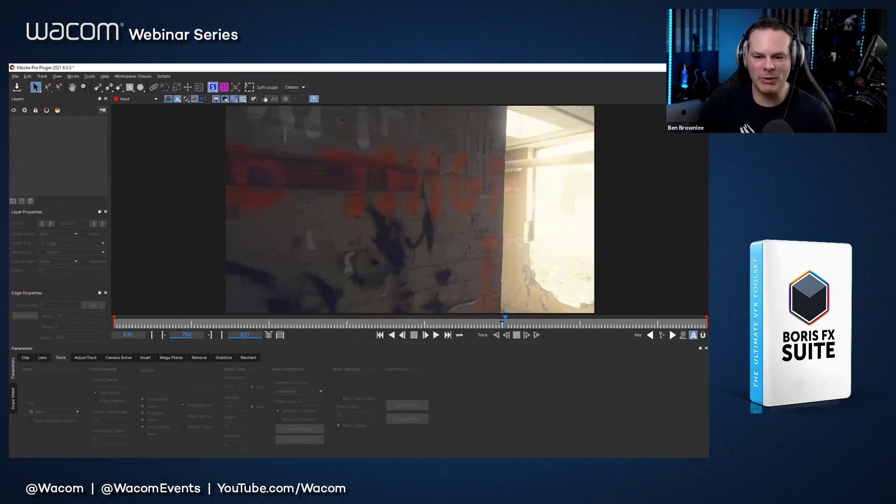
mouse_move(513, 322)
mouse_down()
mouse_move(620, 323)
mouse_move(428, 323)
mouse_move(497, 323)
mouse_up()
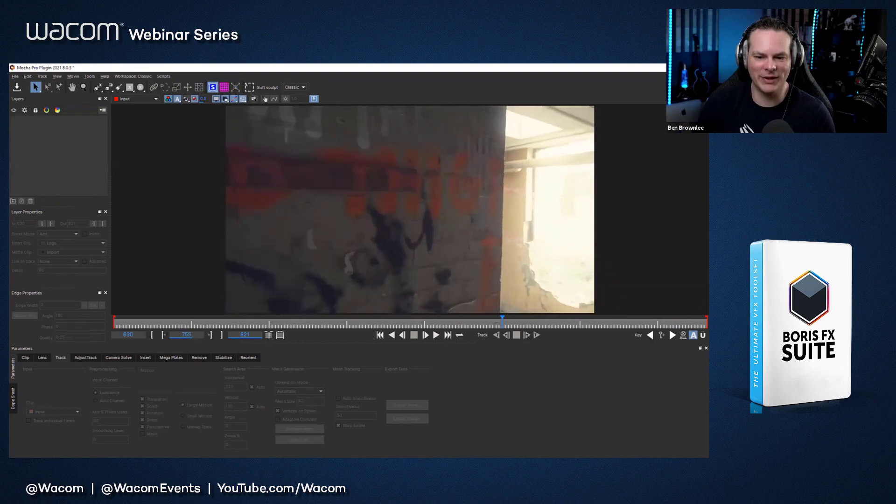
click(130, 87)
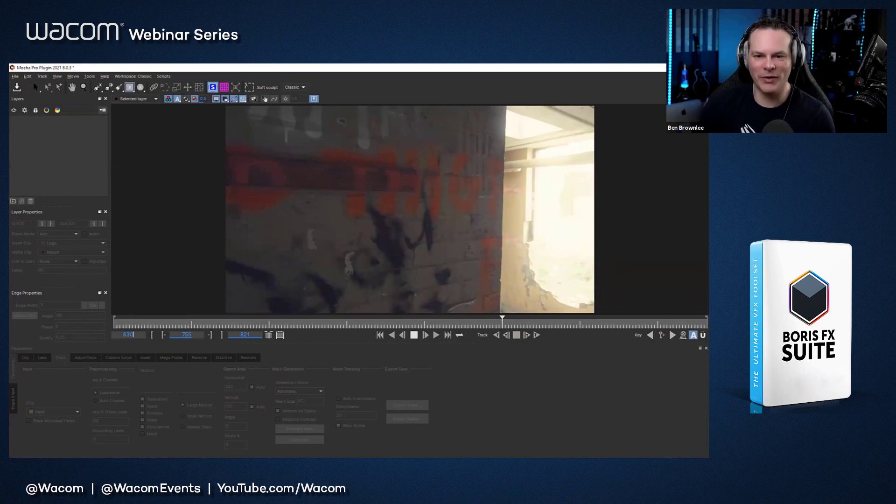
drag(500, 135, 297, 263)
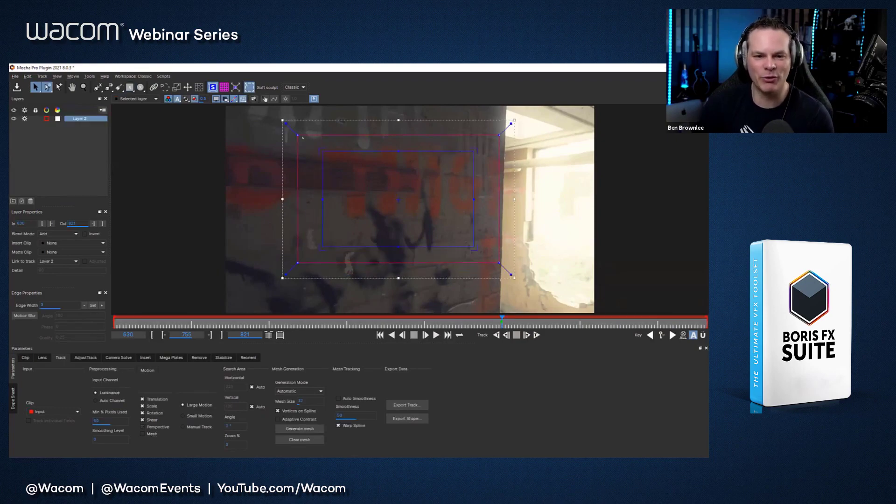
Step: Hide the planar surface and move the spline's corners so its edges follow the wall's perspective up to the wall edge
click(212, 87)
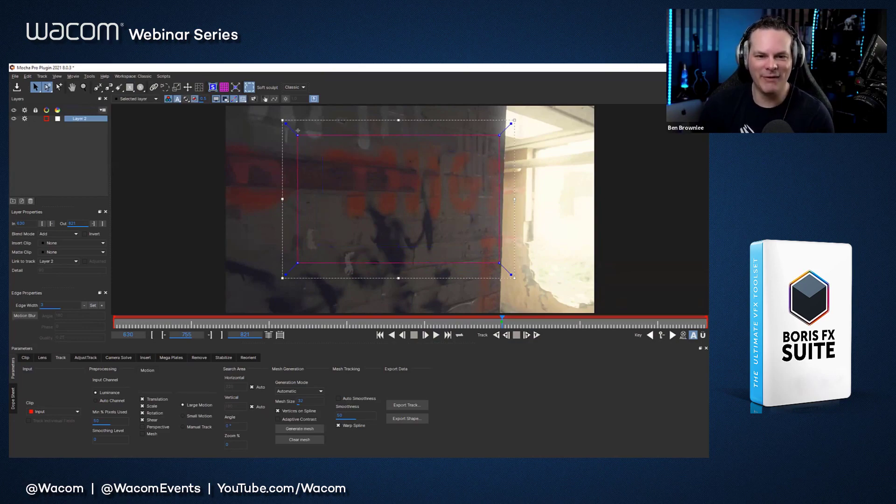
drag(297, 130, 301, 109)
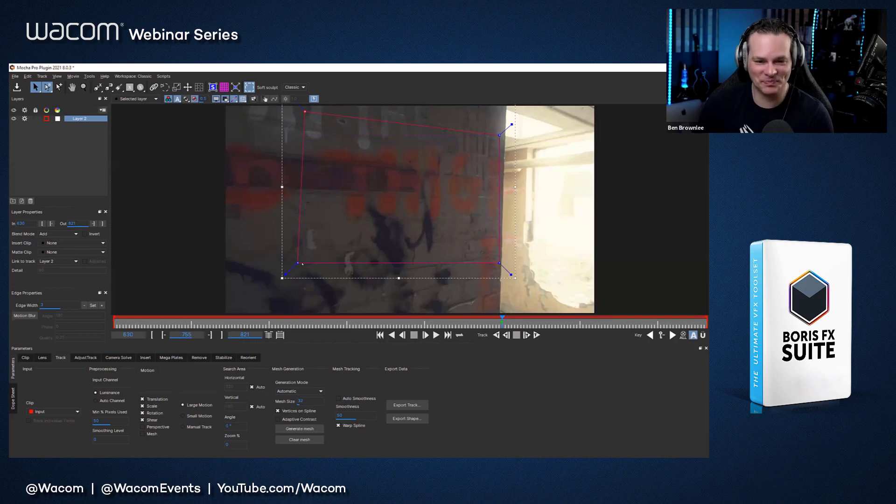
drag(297, 263, 301, 289)
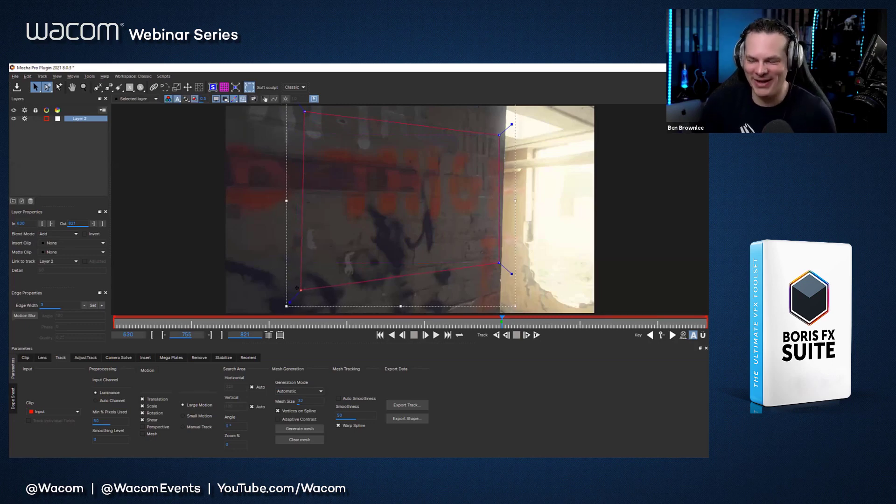
drag(499, 134, 501, 134)
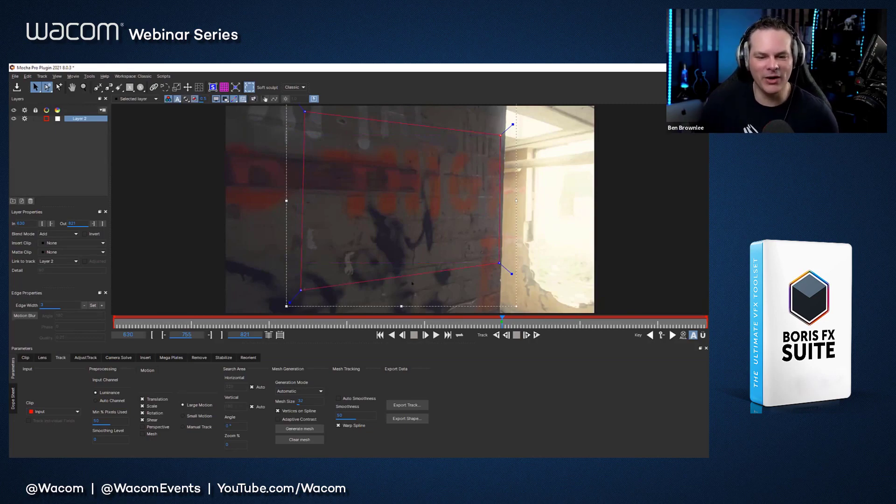
Step: Switch to the Essentials workspace and nudge the spline's upper-right corner onto the edge of the wall
click(295, 88)
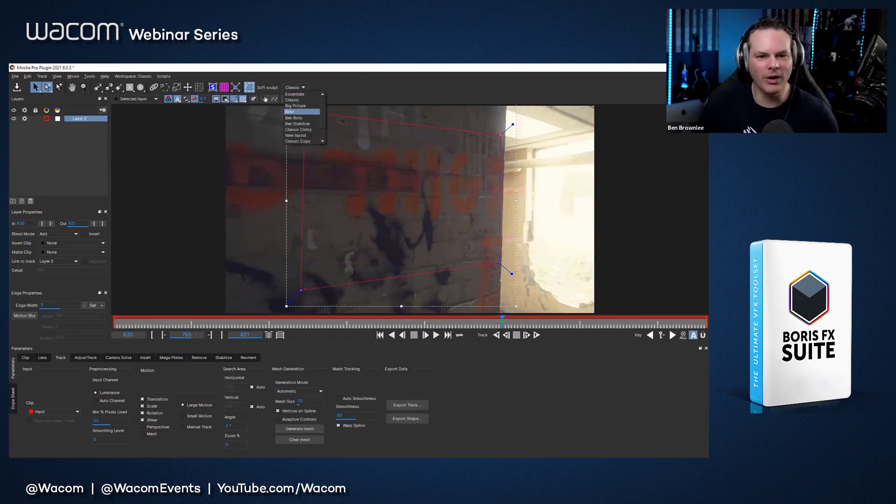
click(298, 95)
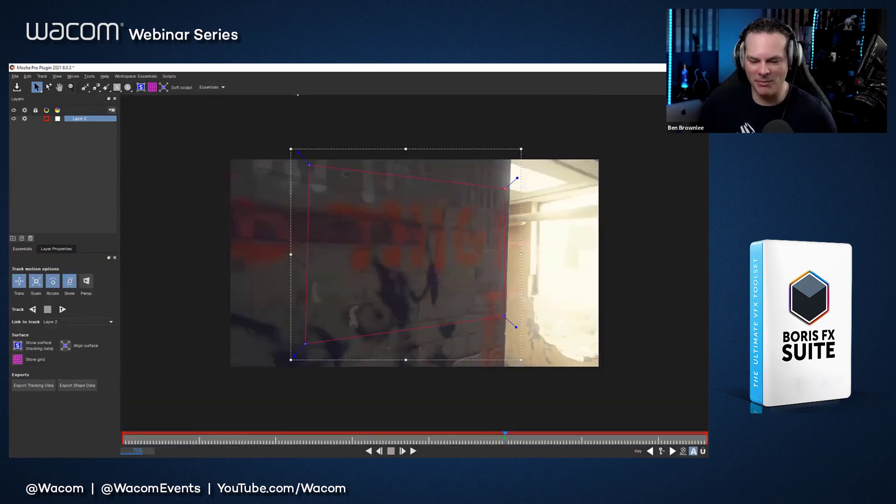
key(asterisk)
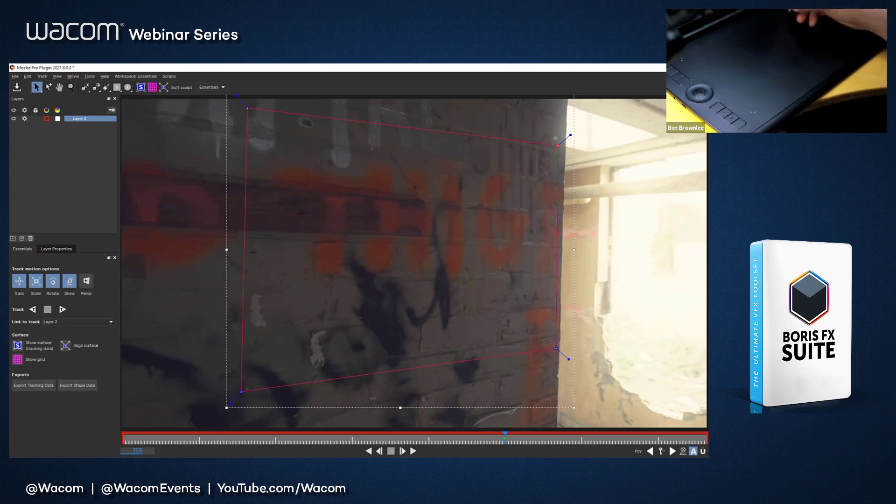
drag(559, 145, 564, 149)
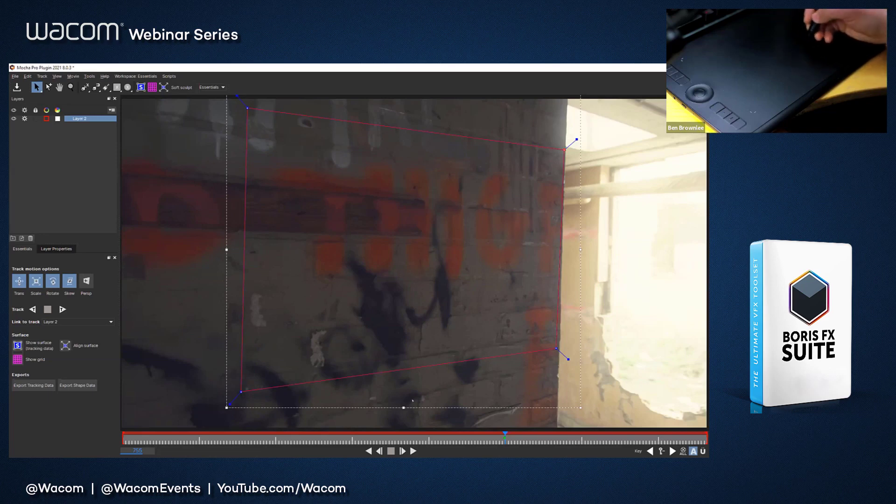
Step: Play and scrub the clip to compare the wall's movement with the spline, returning to frame 755
click(414, 451)
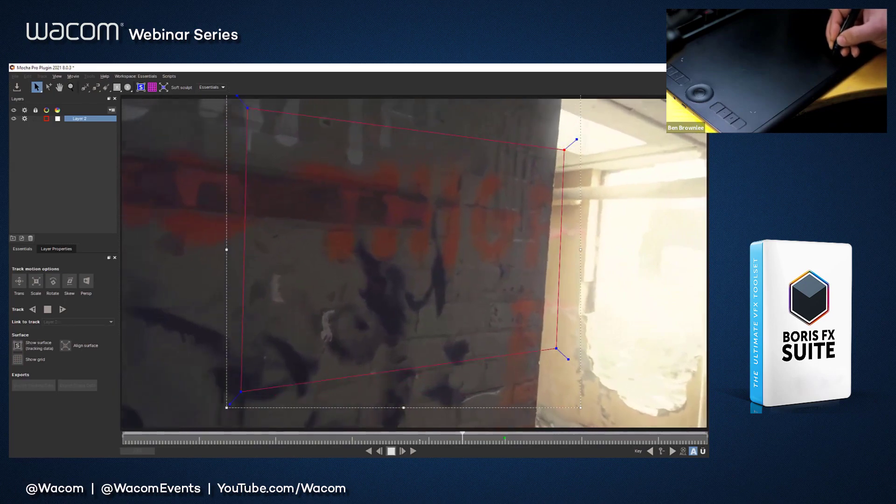
key(space)
drag(463, 434, 504, 436)
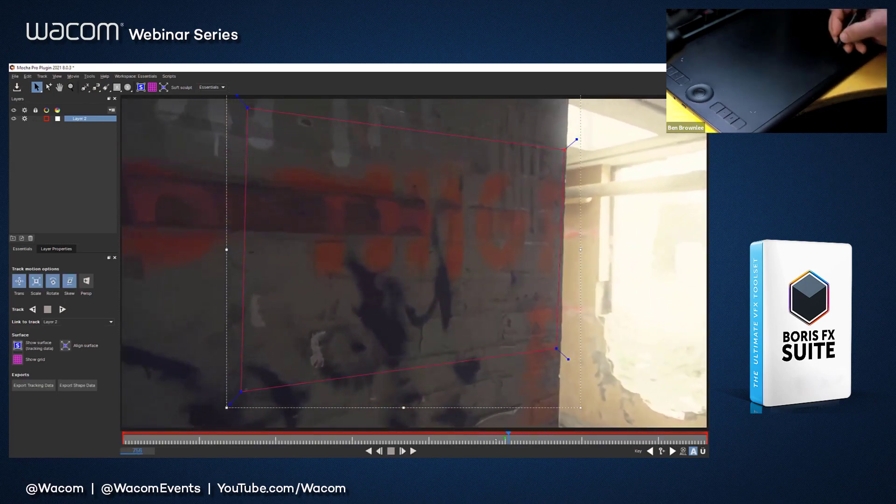
drag(504, 439, 502, 438)
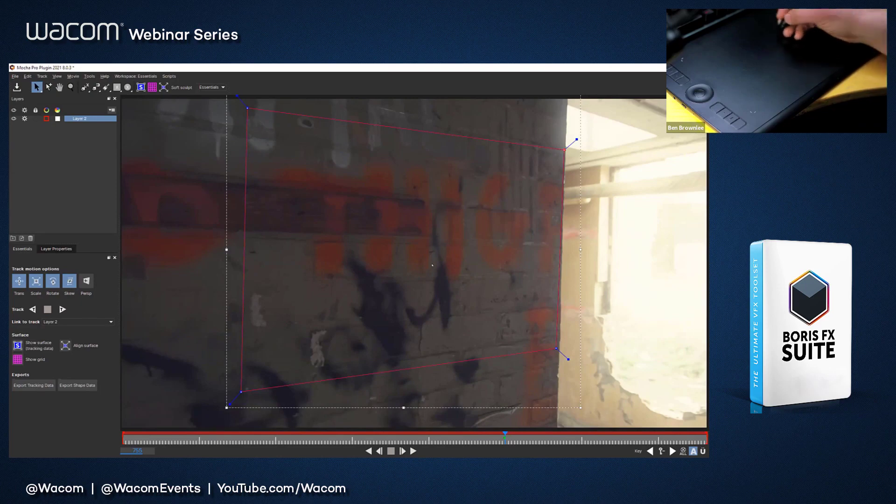
Step: Pull all four spline corners inward to outline a smaller area of the wall around the orange lettering, clear of the wall edge
drag(248, 108, 343, 185)
drag(241, 392, 331, 334)
drag(566, 149, 539, 203)
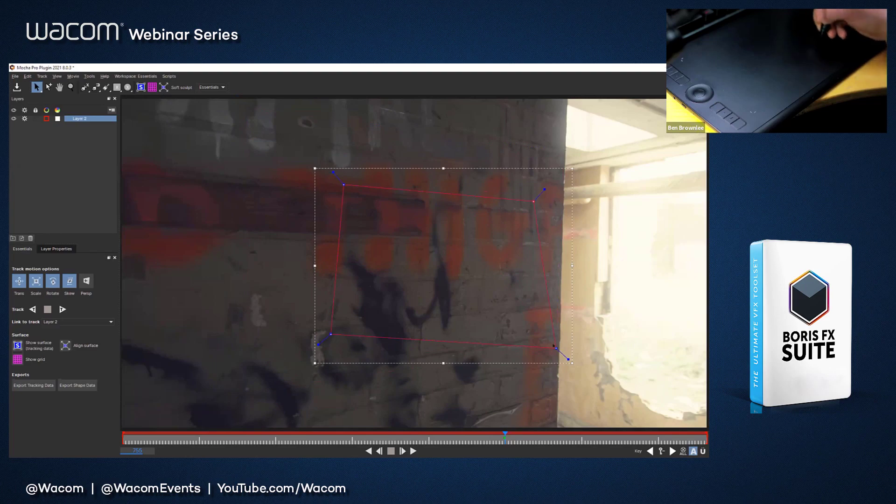
drag(555, 347, 529, 322)
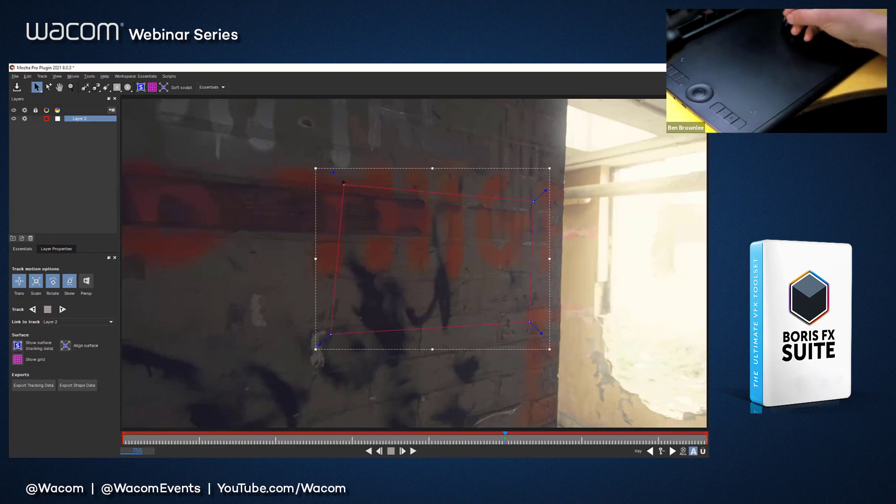
drag(343, 185, 336, 184)
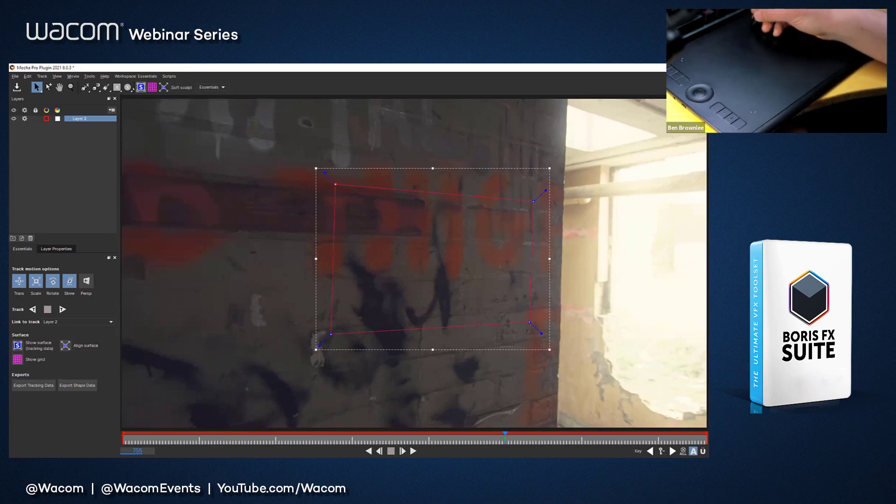
Step: Show the planar surface and move its corners inside the spline so its edges follow the wall's perspective
click(141, 88)
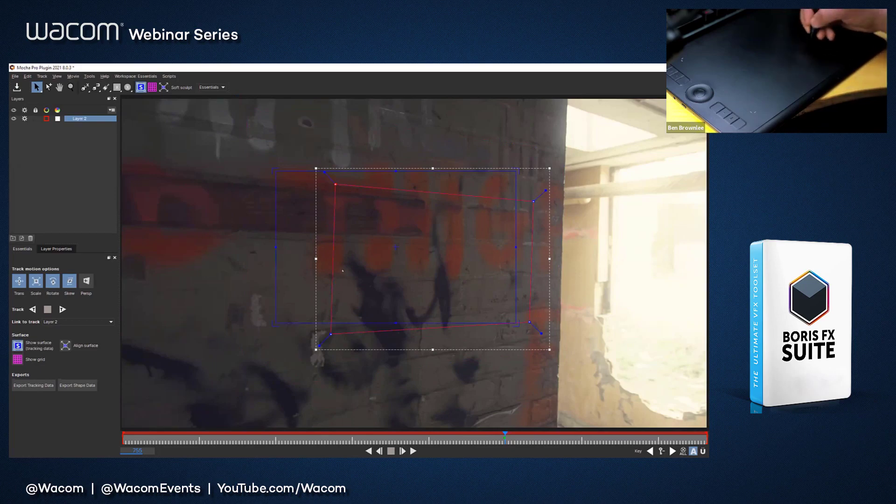
drag(513, 167, 521, 208)
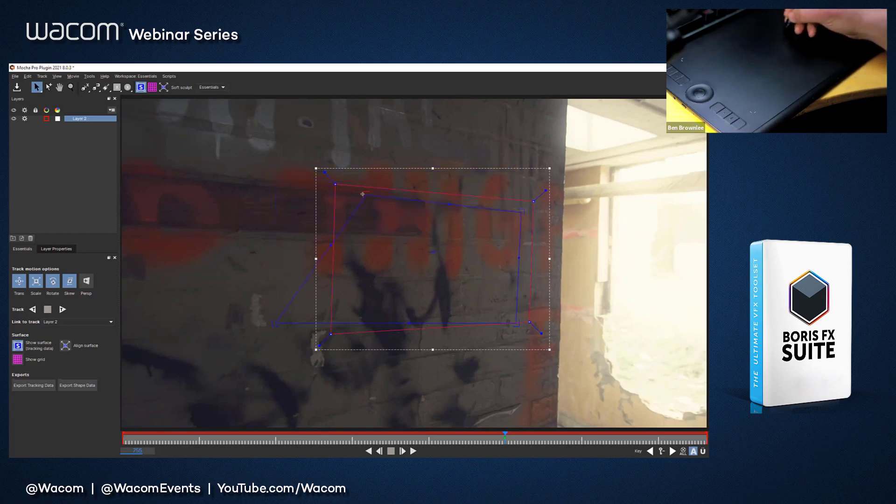
drag(356, 322, 352, 322)
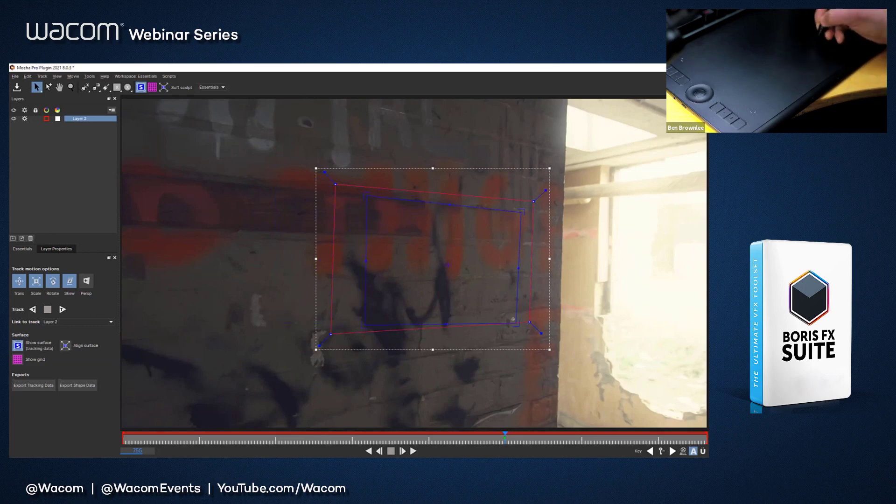
drag(513, 319, 516, 307)
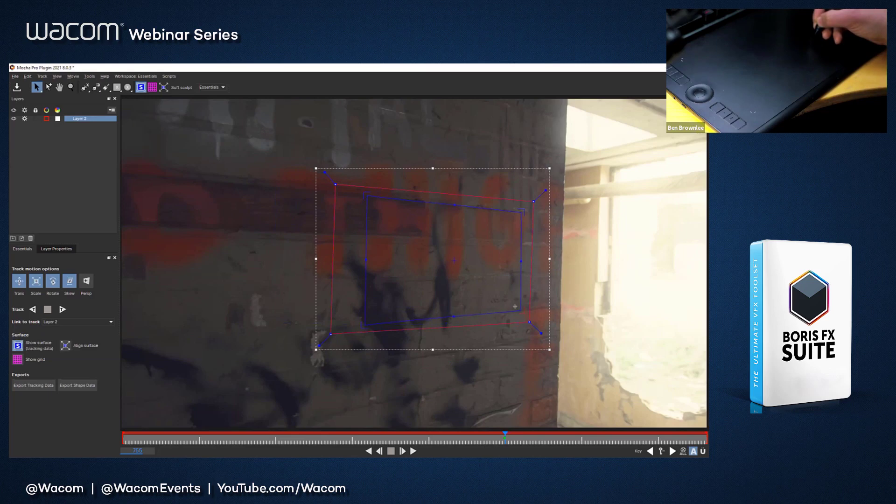
Step: Set Layer 2's insert clip to Logo to preview it on the planar surface
click(61, 249)
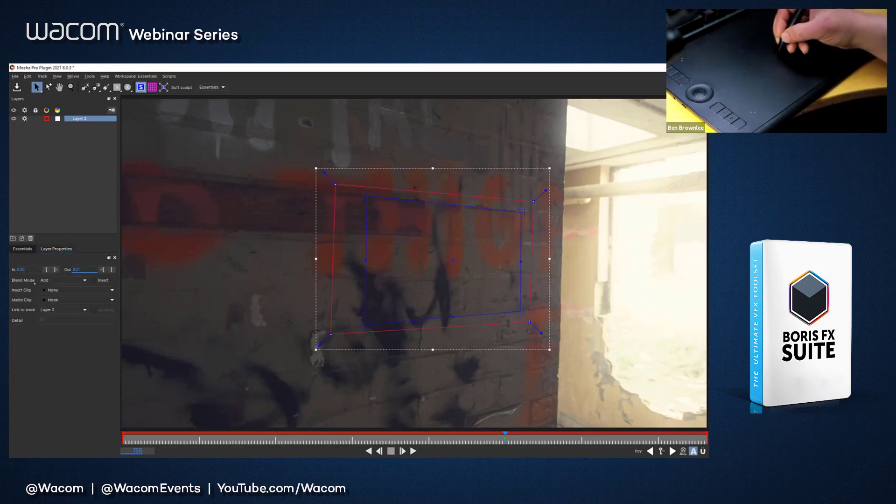
click(56, 289)
click(63, 319)
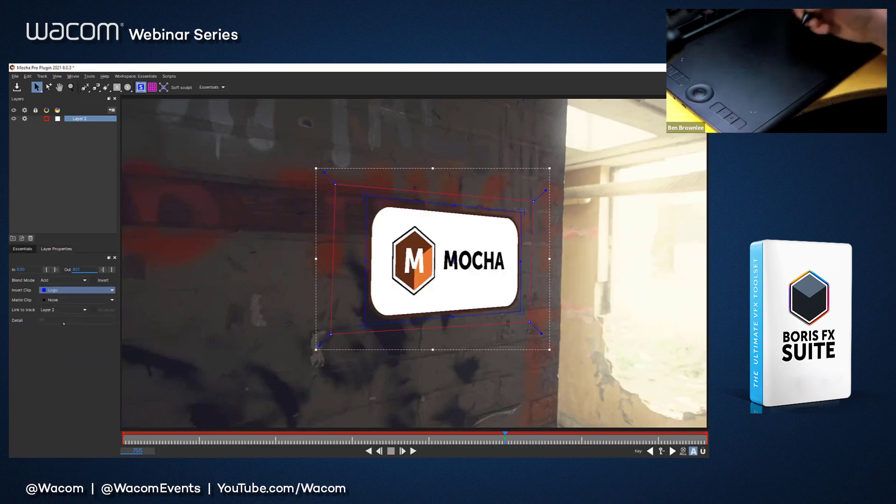
Step: Enable perspective in the track motion options and track the layer forward from frame 755
click(22, 249)
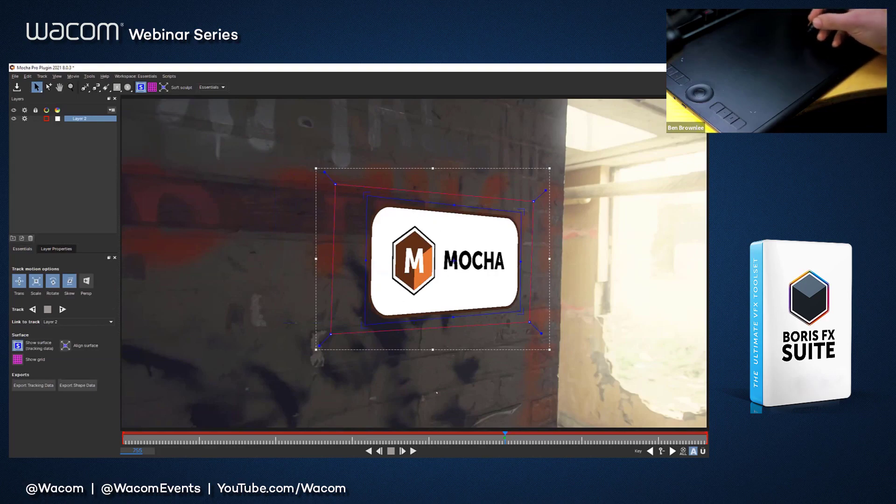
click(87, 282)
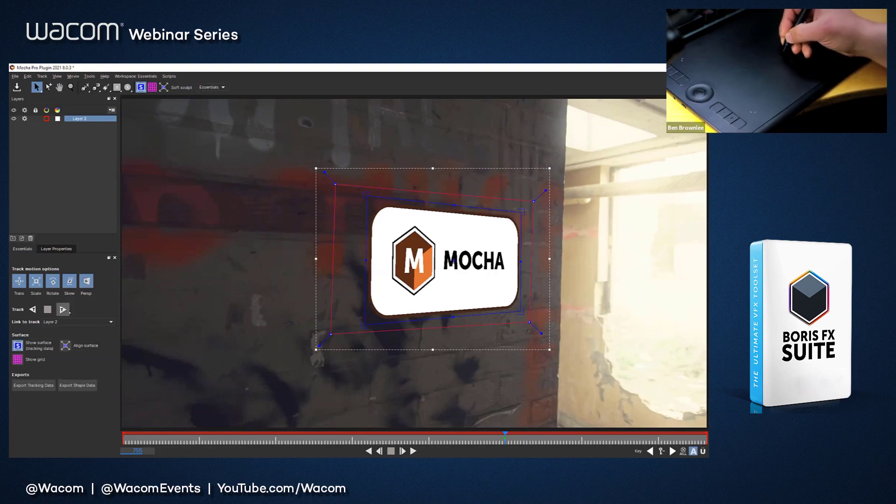
click(63, 309)
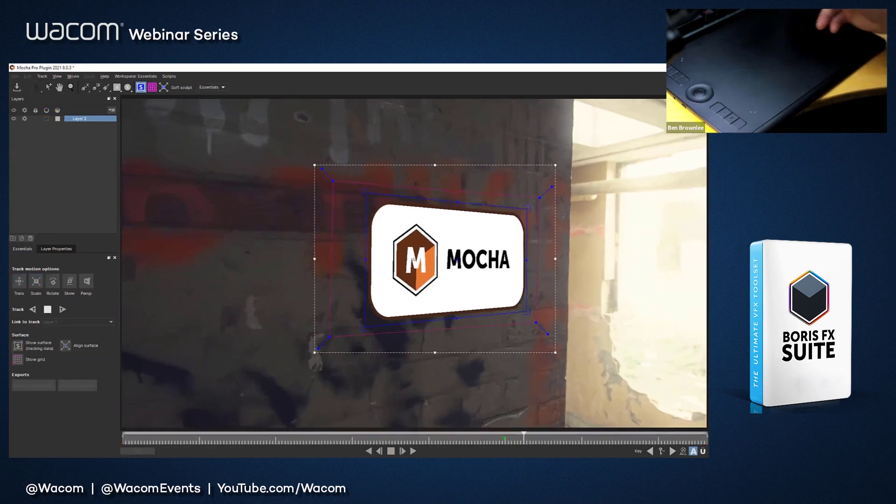
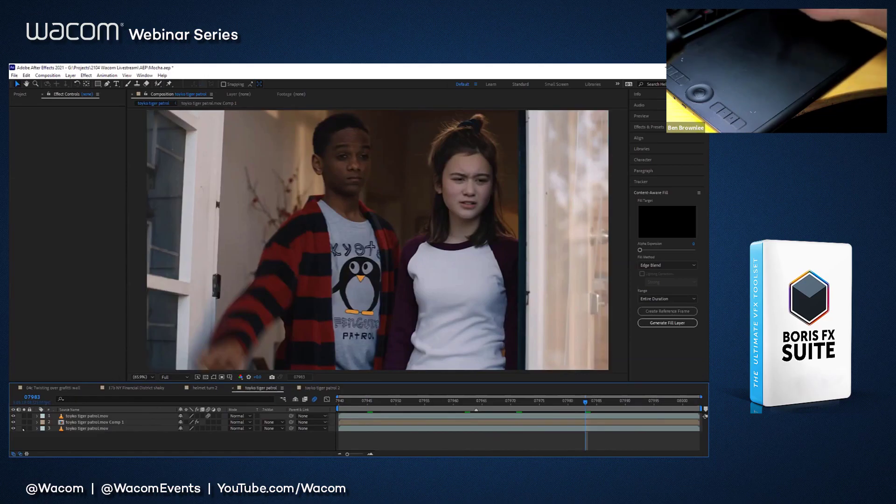
Step: Play the tokyo tiger patrol composition and scrub through its timeline to review the shot of the two kids
key(space)
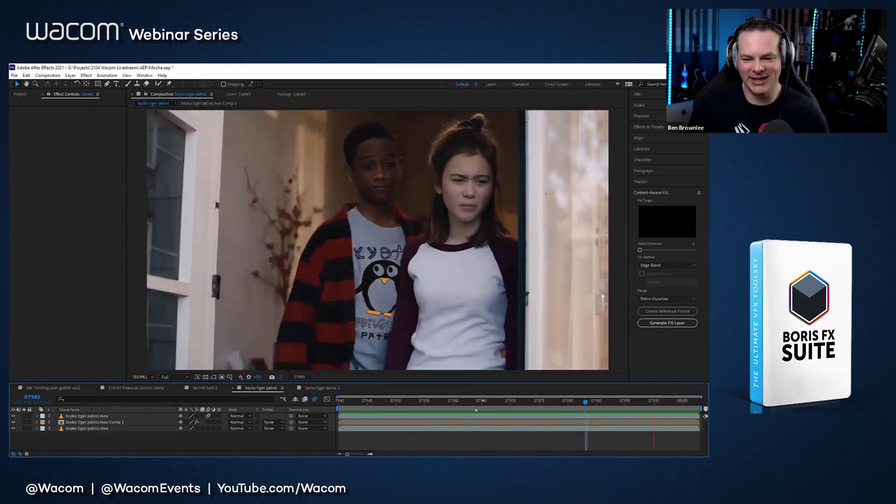
click(487, 401)
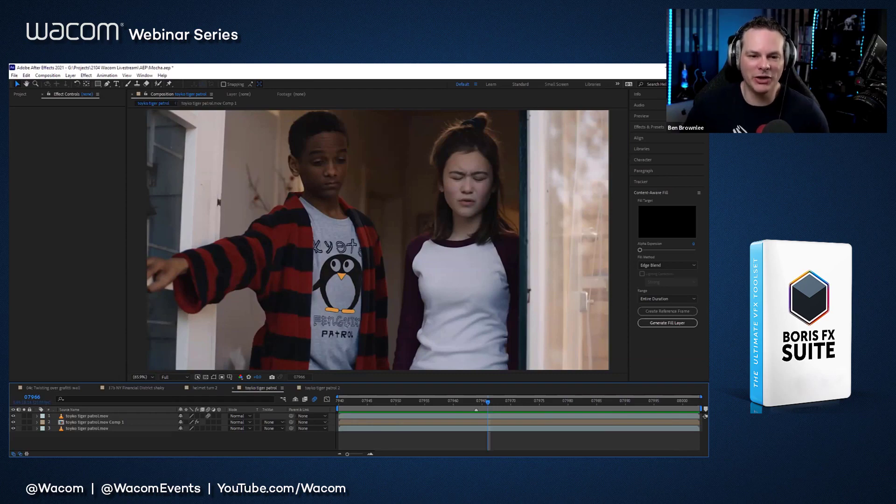
drag(373, 405, 442, 403)
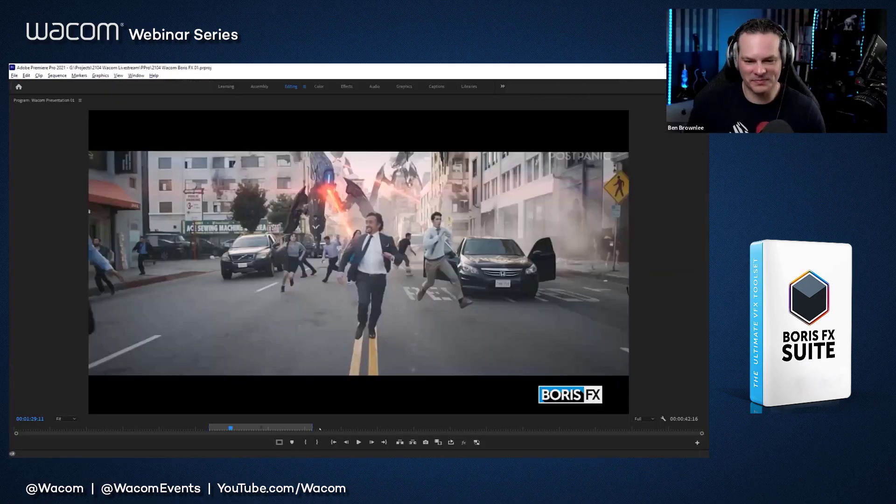
Step: Switch to Premiere Pro, scrub the presentation sequence past the marked range to 00:02:10:19 and restore the full panel layout
click(320, 428)
drag(326, 429, 330, 429)
key(grave)
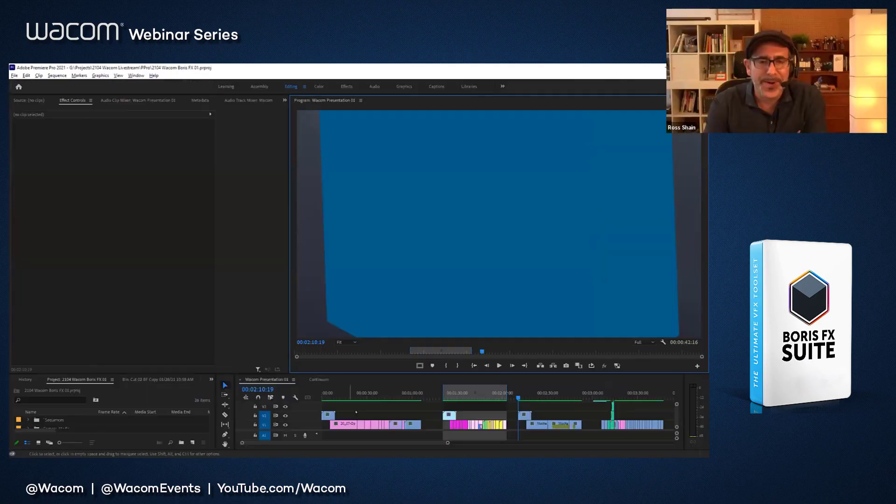
Step: Play further into the presentation in the maximized program view, move to the Boris FX Suite title at 00:03:02:21 and restore the layout
drag(531, 396, 543, 395)
key(space)
key(grave)
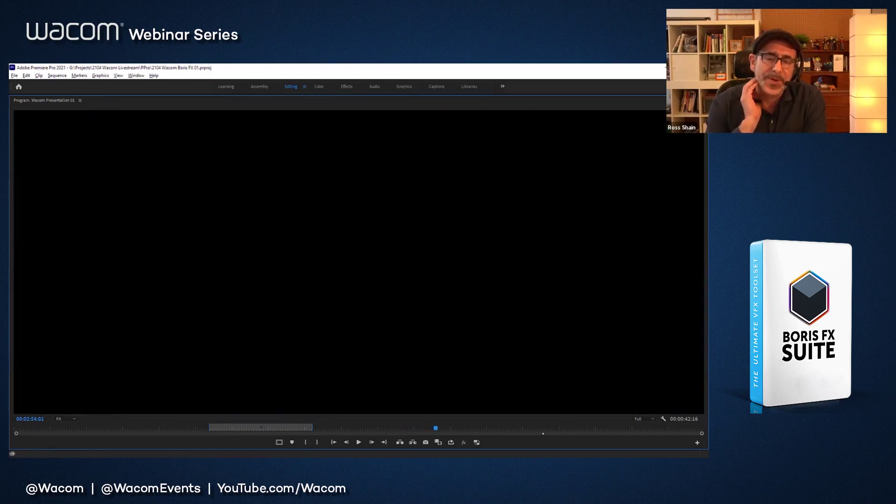
click(456, 429)
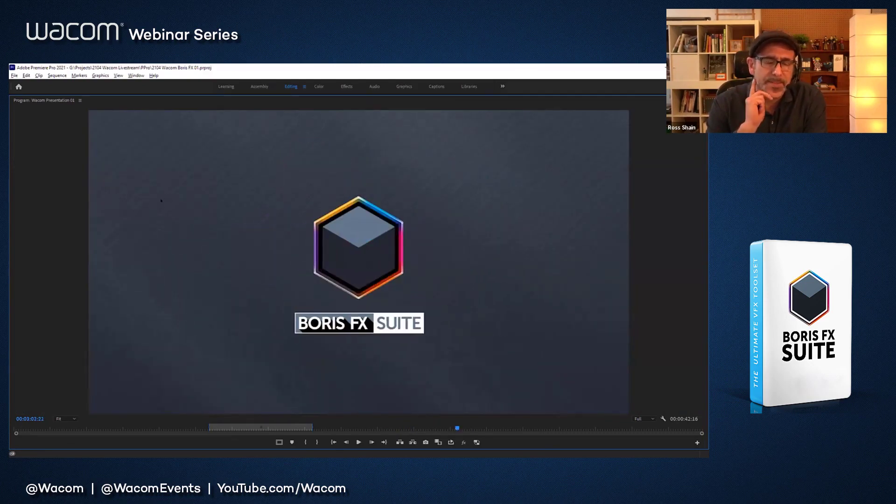
key(grave)
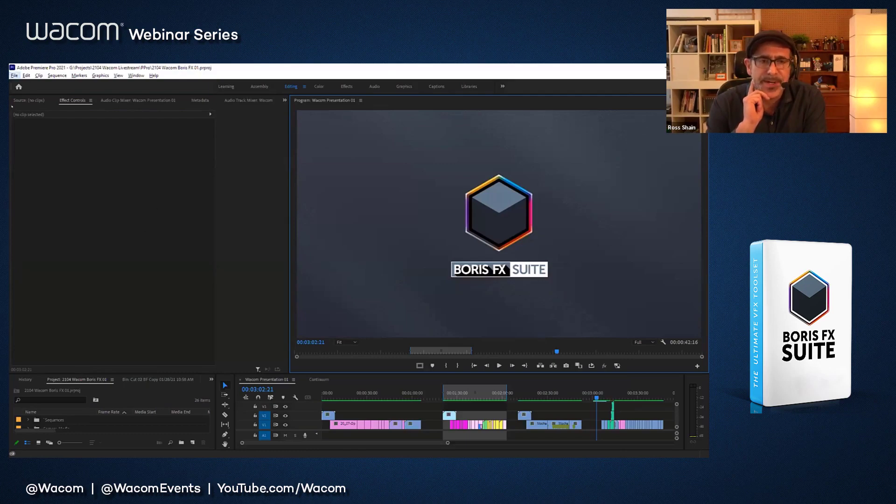
Step: Open the recent project Continuum 2021 Examples 04.prproj
click(14, 76)
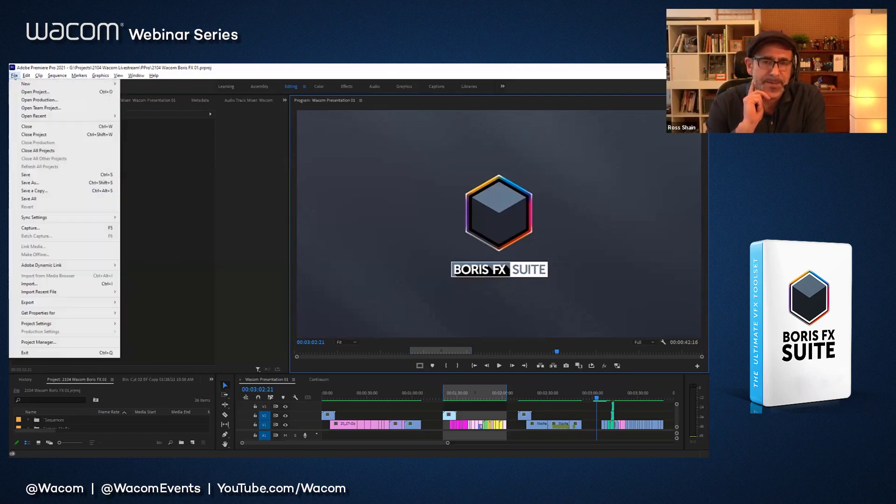
mouse_move(46, 116)
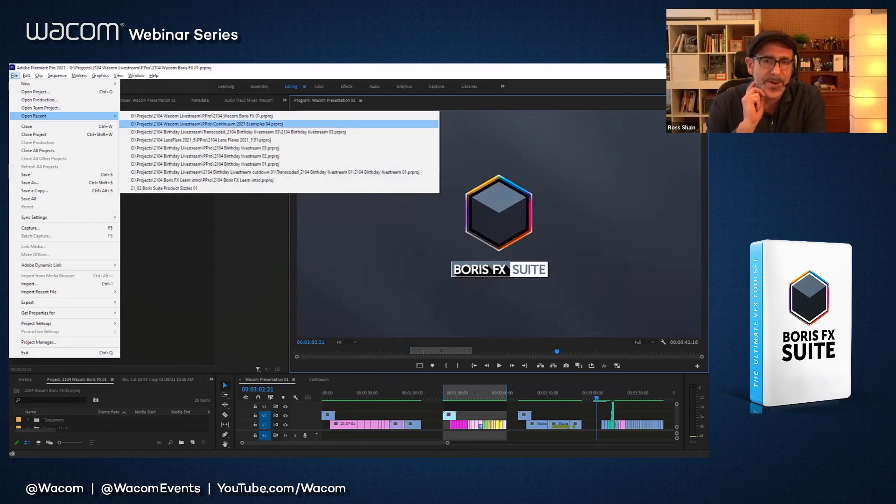
click(180, 124)
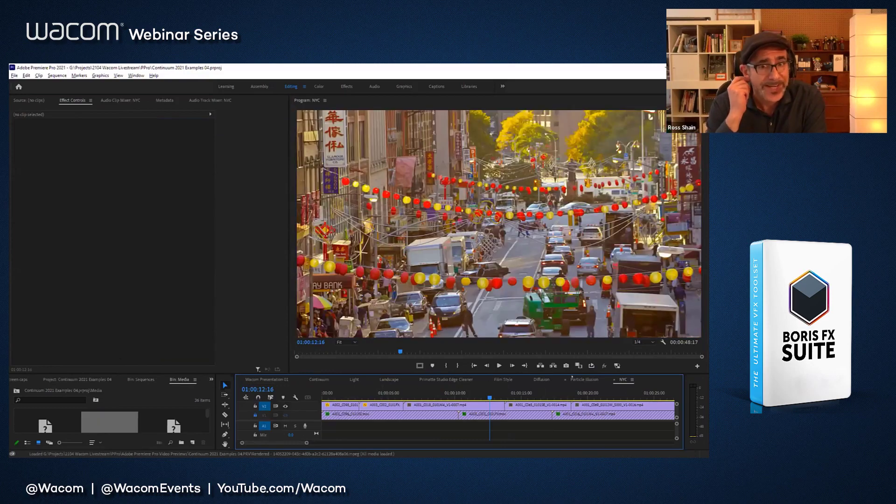
Step: Show the Particle Illusion sequence from its start and select the lower Black Video clip to display its effects
click(583, 380)
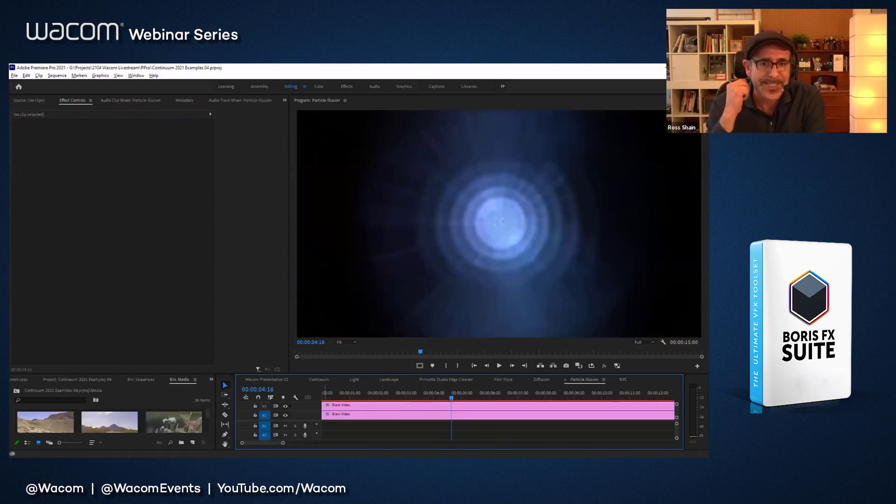
key(Home)
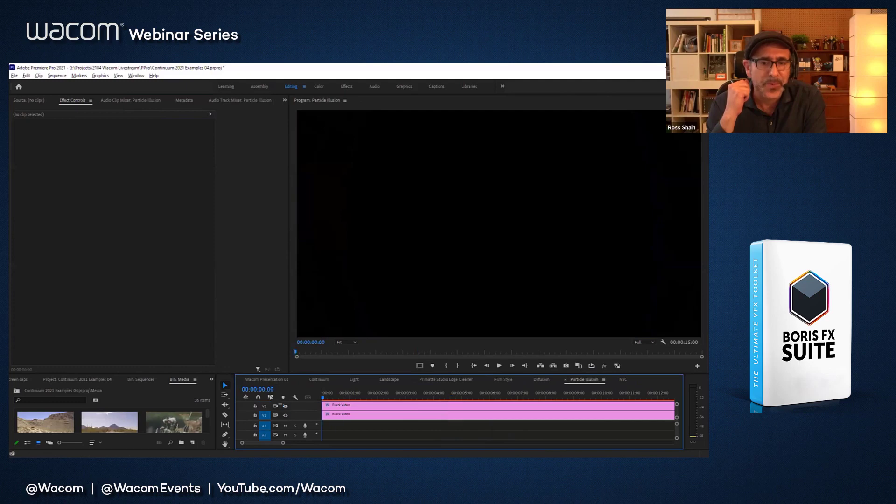
click(350, 416)
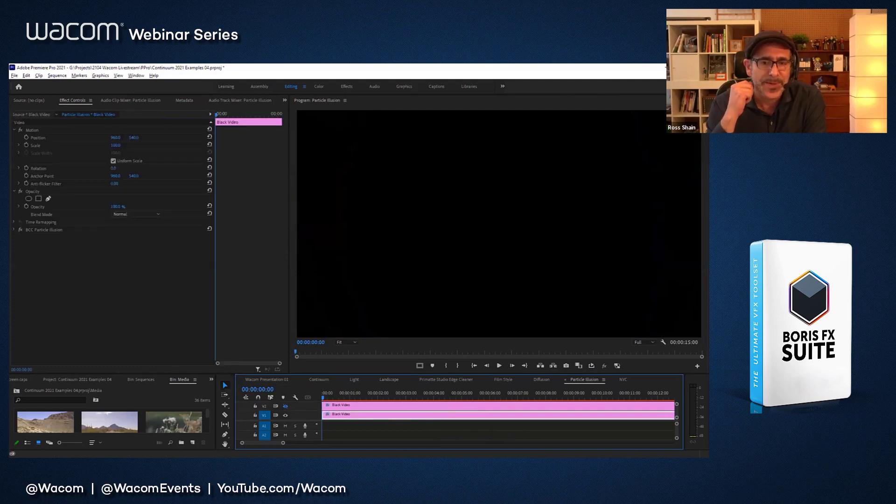
Step: Return to the Wacom Presentation 01 sequence, play to the Continuum title and mark the in point at 00:03:06:05
click(280, 380)
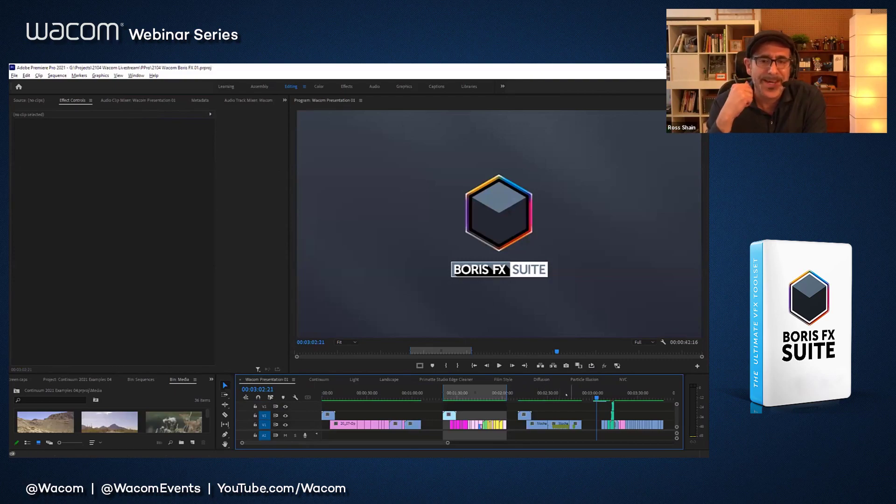
key(space)
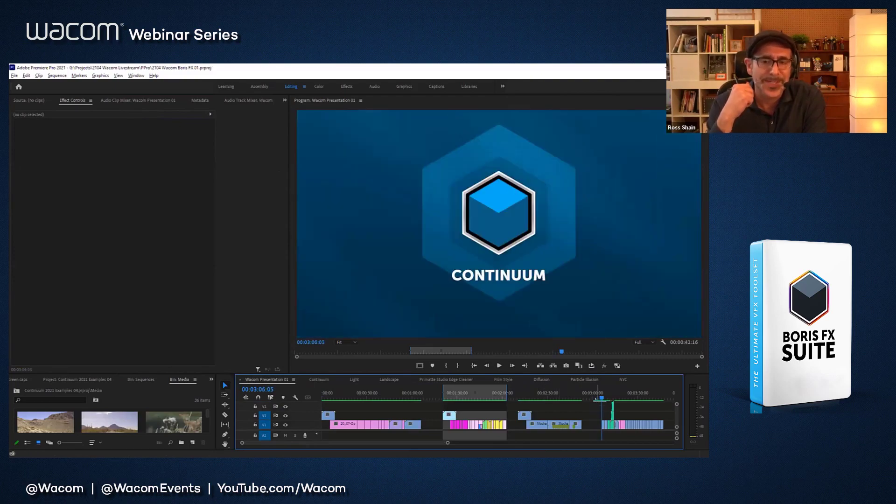
key(Down)
key(Down)
key(Down)
key(Down)
key(Down)
key(Down)
key(Down)
key(Down)
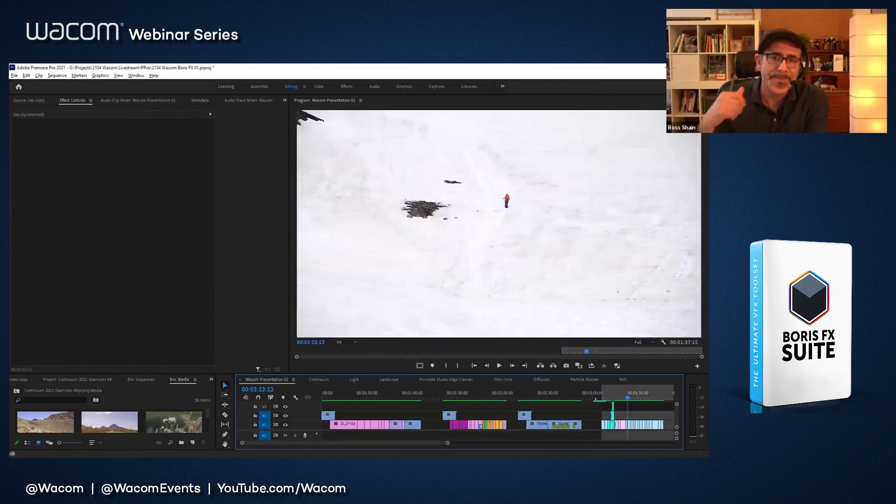
Step: Mark the out point at the Continuum section's end, 00:03:47:11, and return the playhead near the range's start
key(Down)
key(Down)
key(Down)
key(Down)
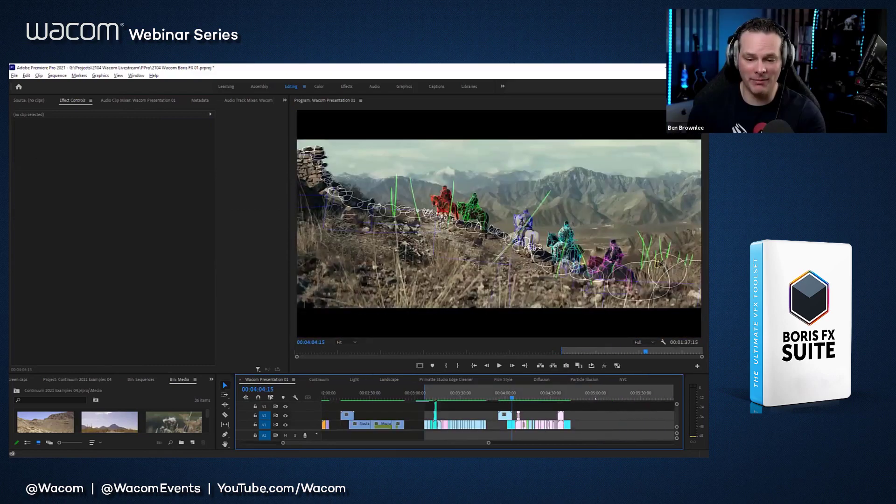
key(Left)
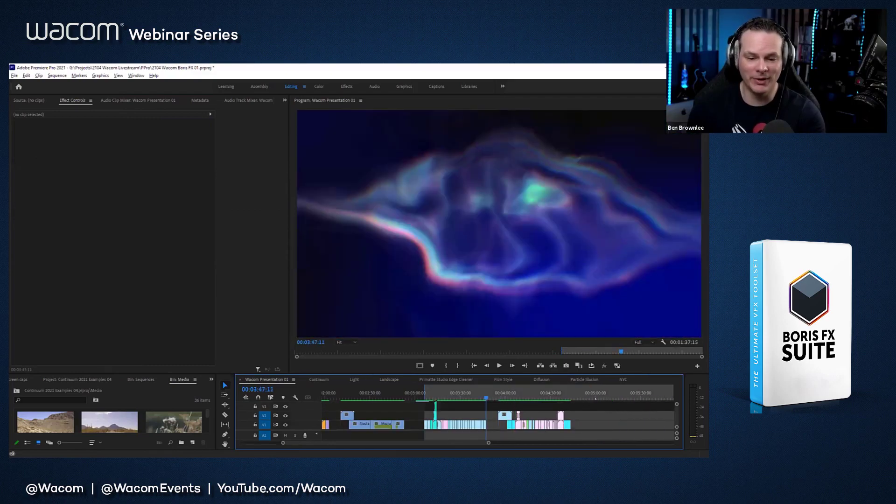
key(o)
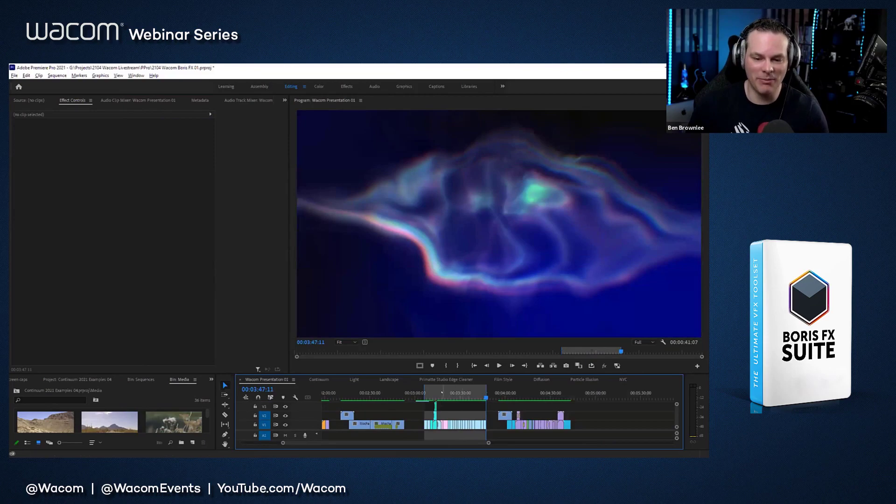
drag(441, 393, 425, 393)
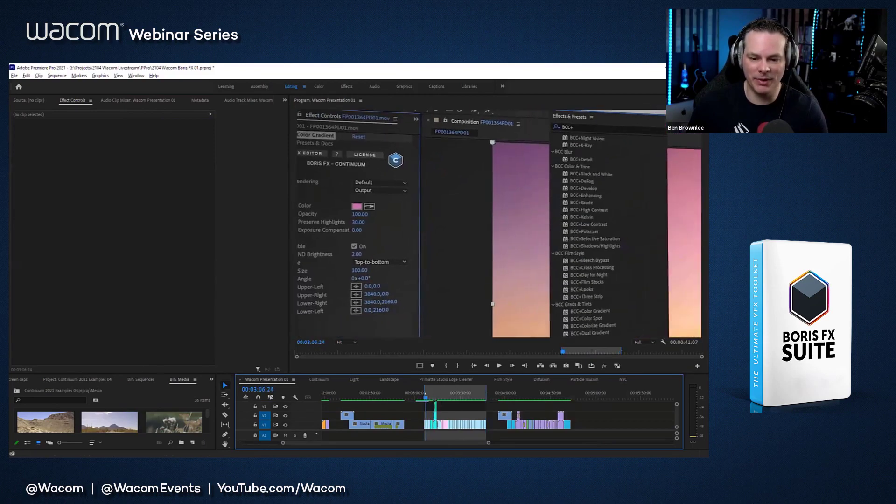